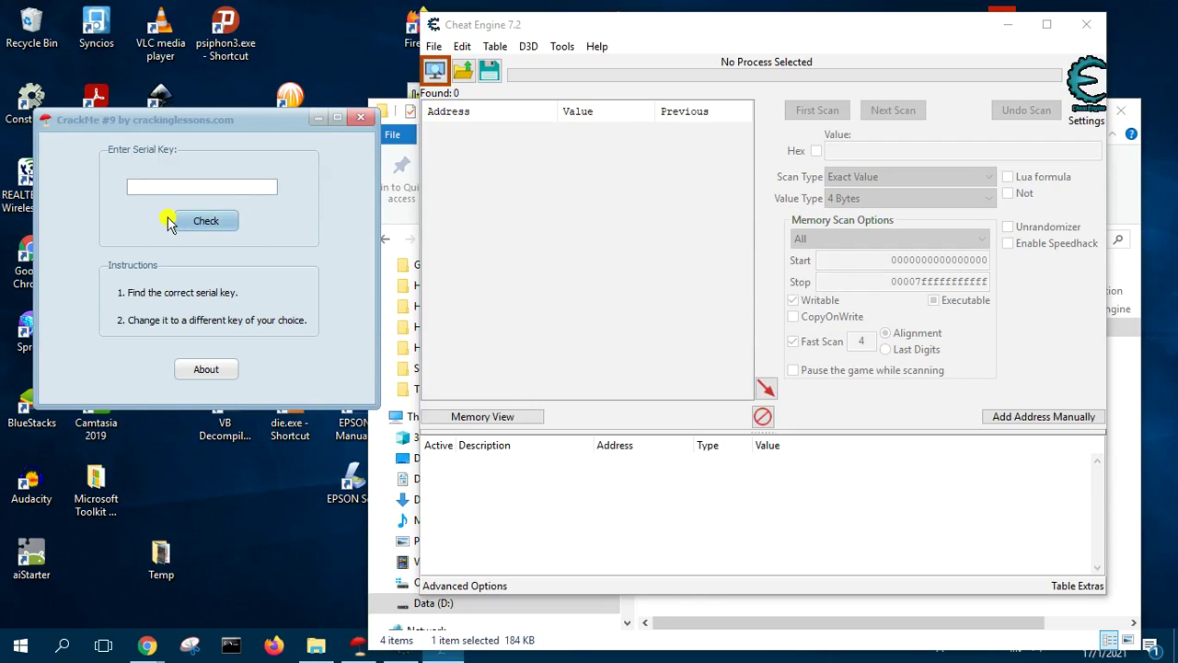
Enter 2 as the CrackMe9 serial key, check it, and dismiss the 'Sorry wrong key' errors
drag(671, 31, 701, 54)
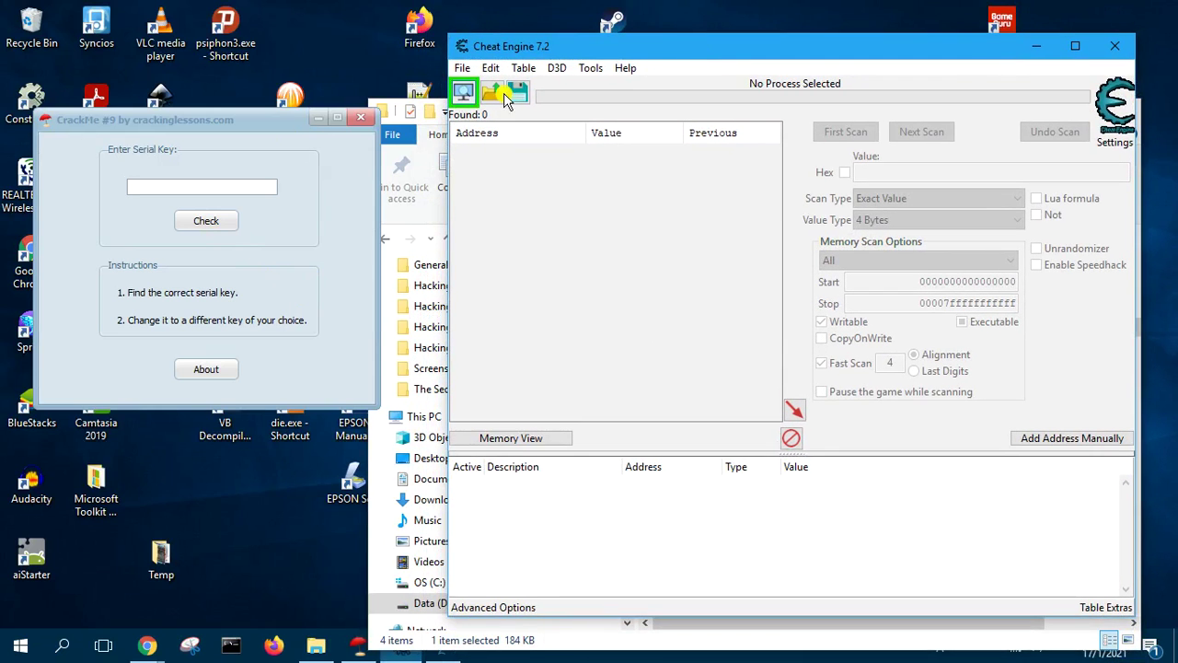
drag(89, 123, 117, 121)
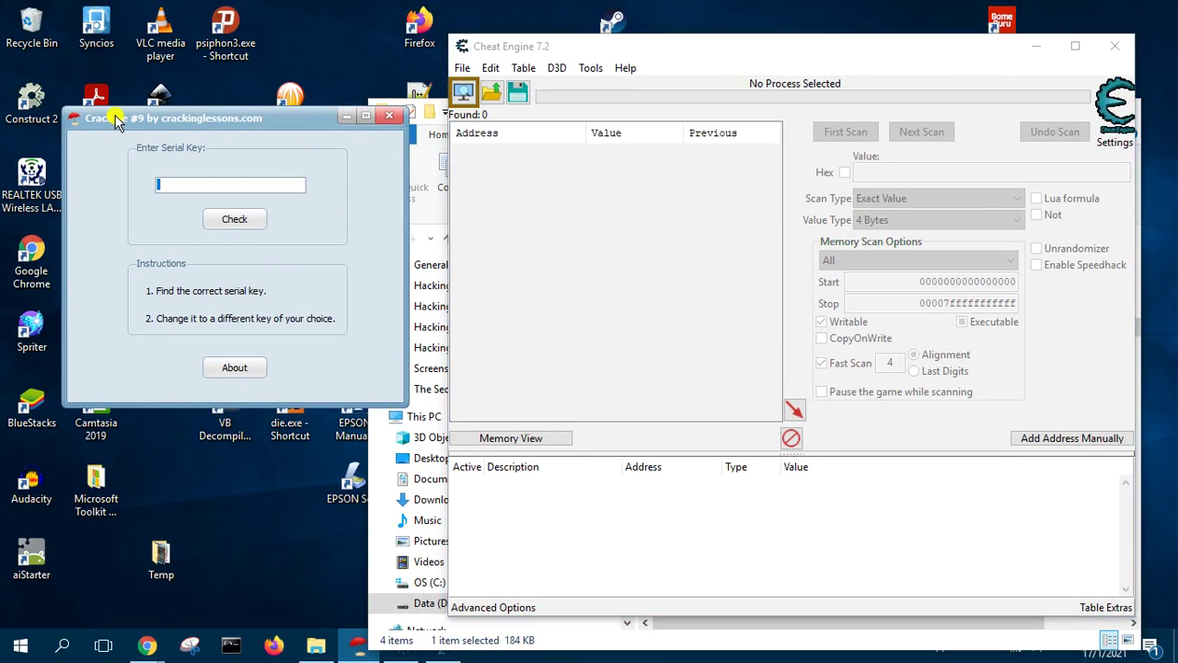
text(2)
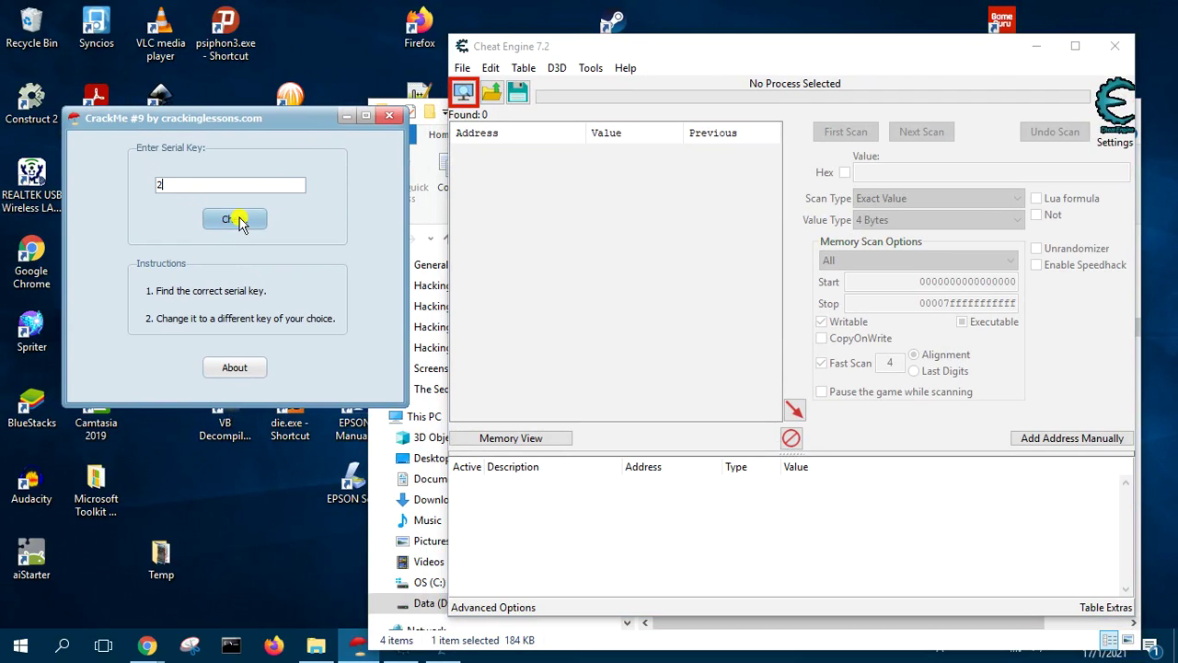
click(225, 228)
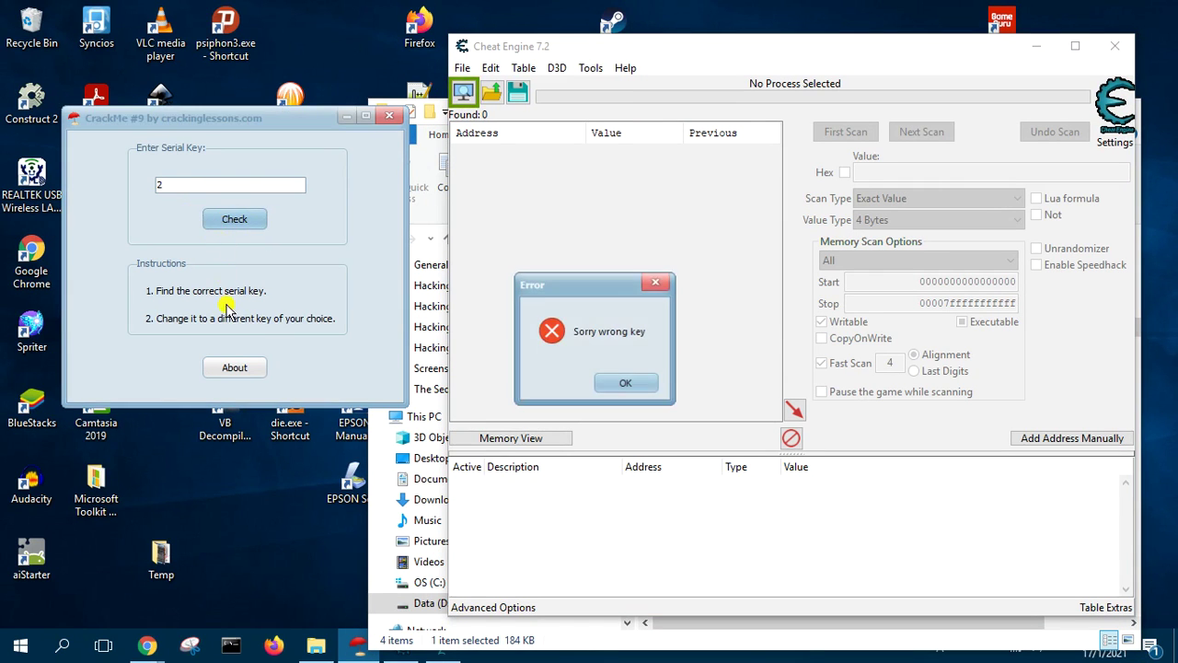
click(613, 383)
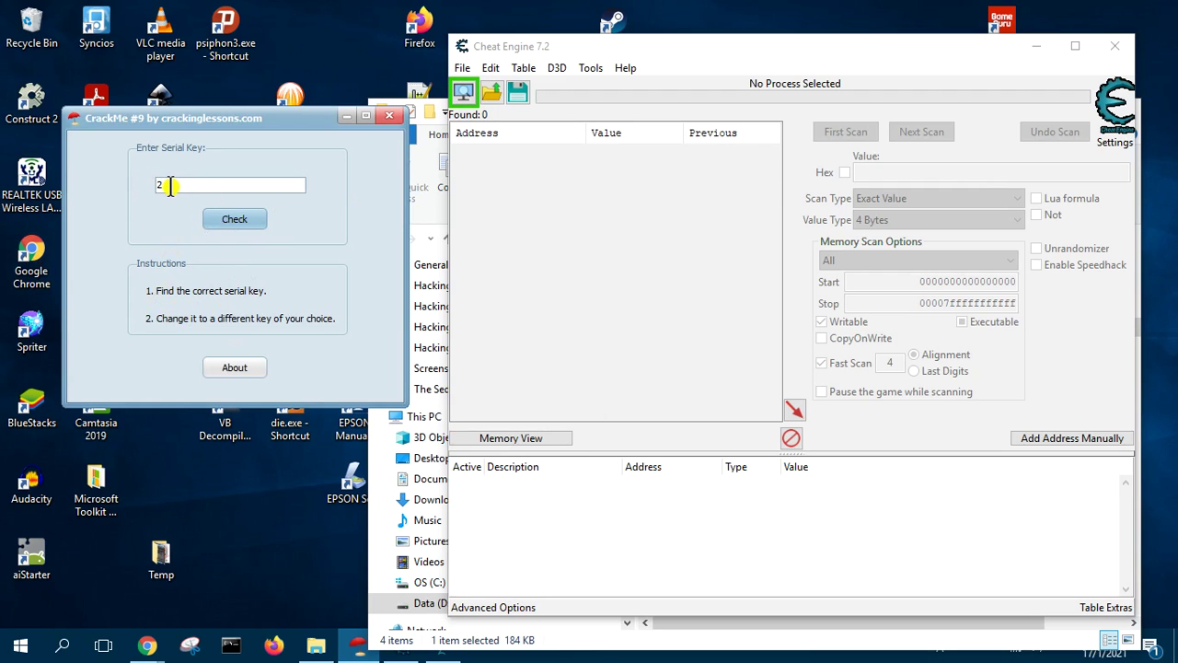
click(224, 216)
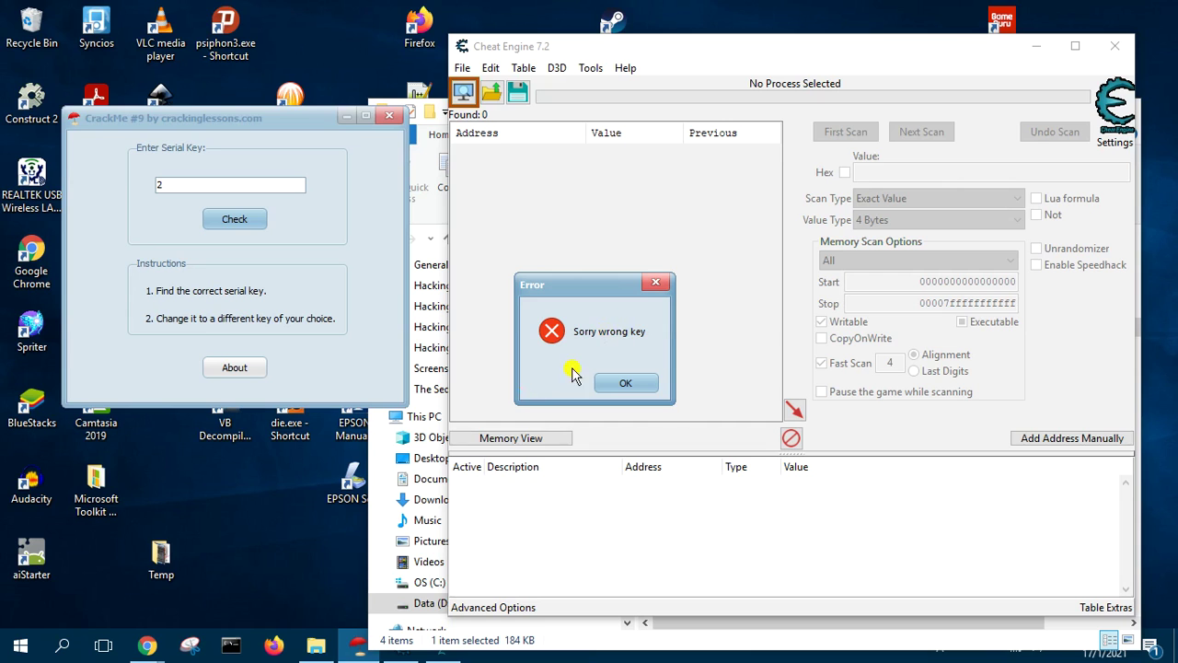
click(634, 384)
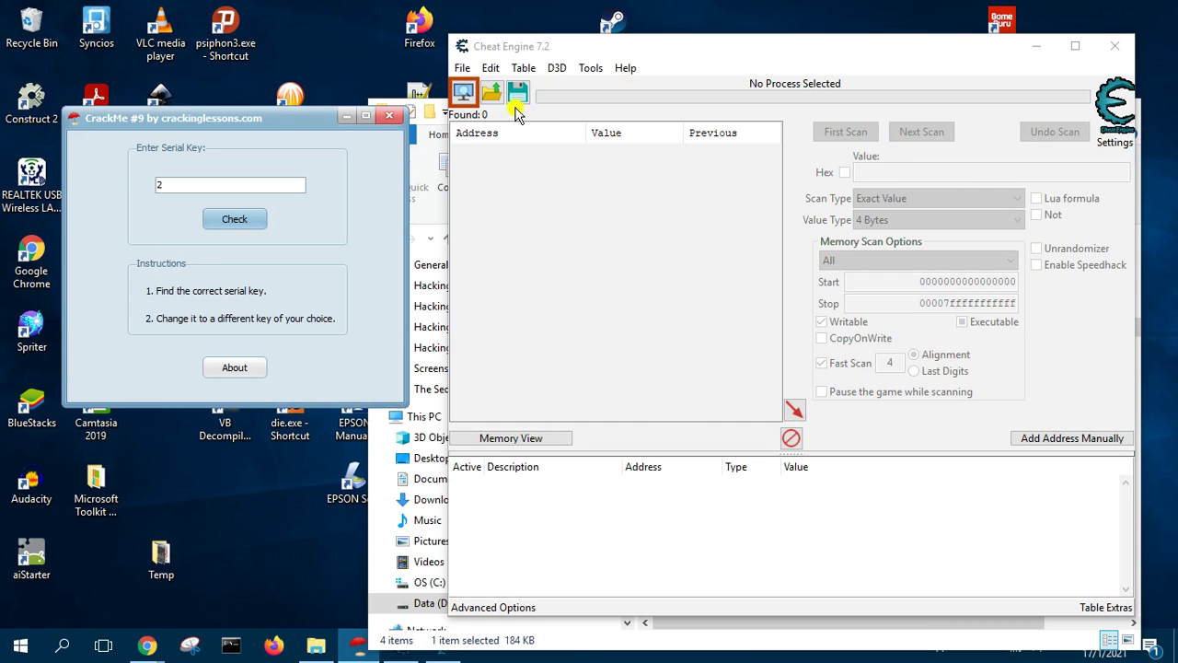
drag(555, 46, 596, 498)
Open doggy.jpg from the CrackMe9 folder in Photos to view the dog, then close it
click(692, 329)
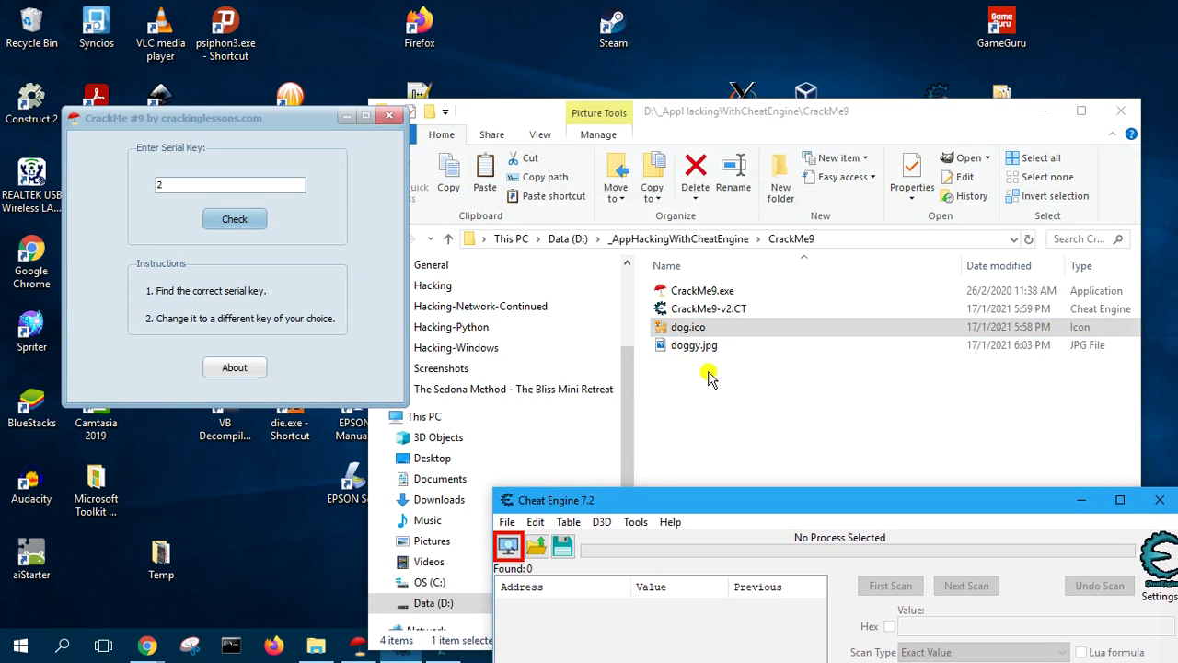
click(712, 347)
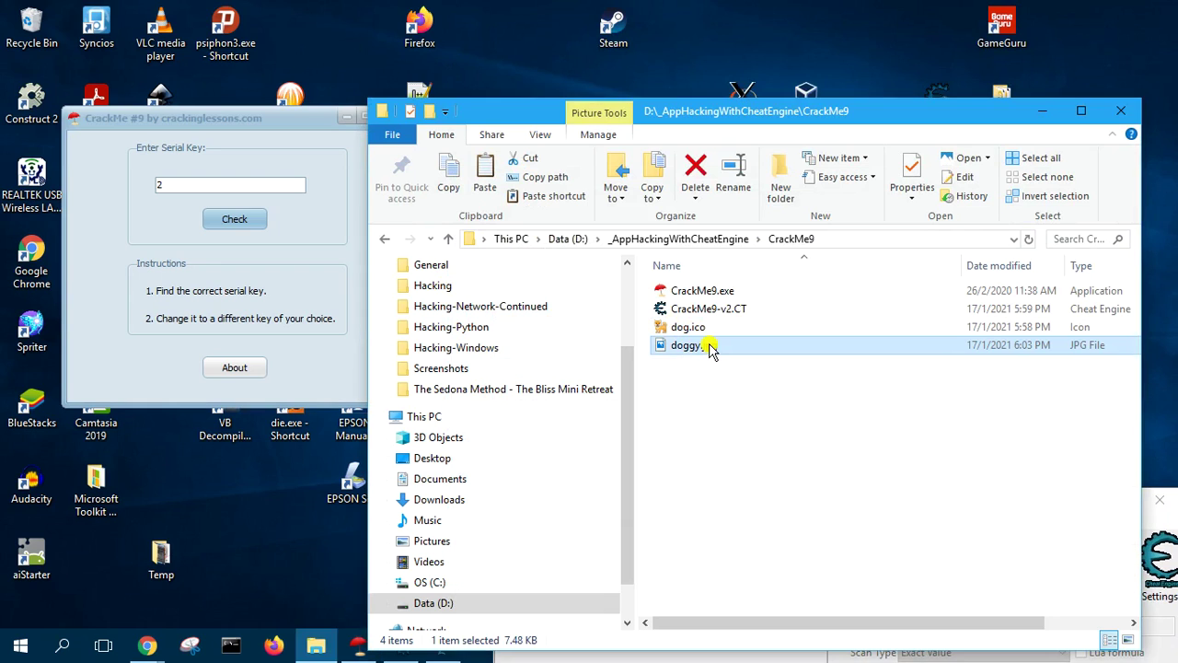
double_click(710, 345)
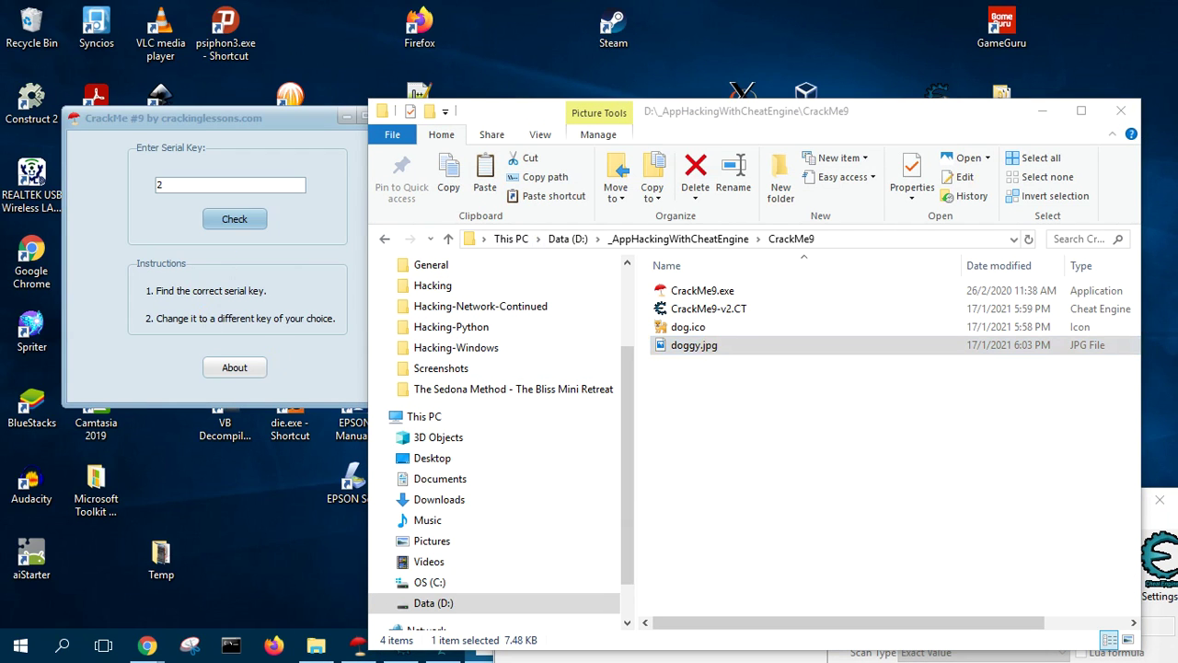
mouse_move(452, 205)
mouse_down()
mouse_move(376, 188)
mouse_move(452, 192)
mouse_up()
click(1067, 190)
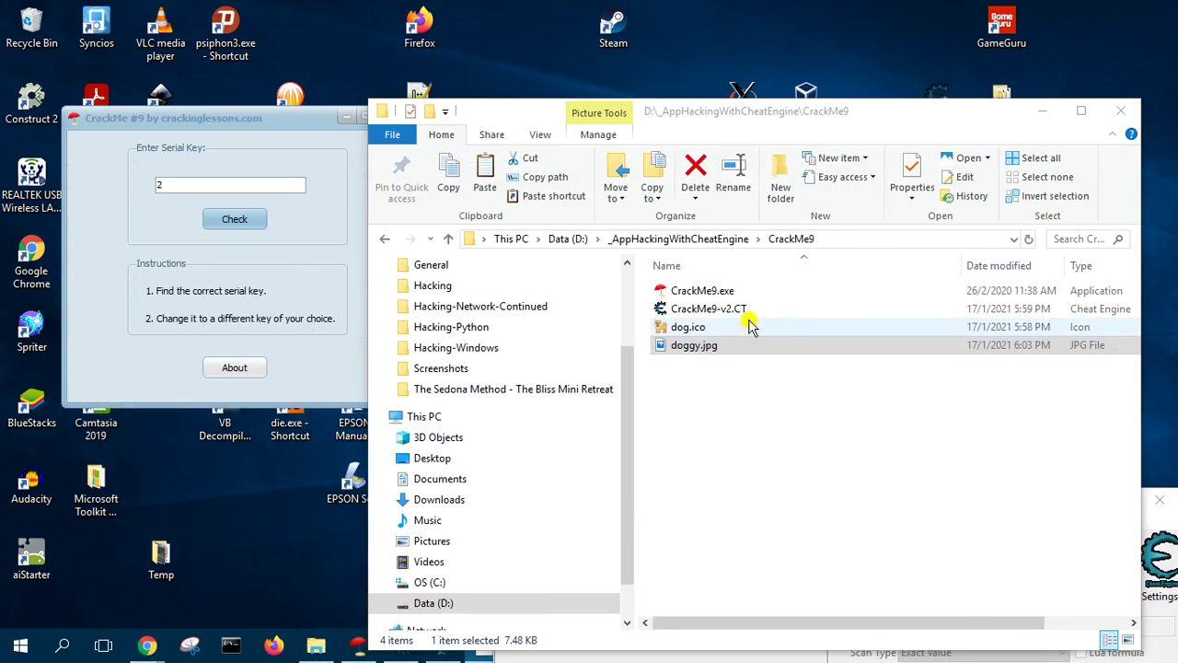
Select CrackMe9-v2.CT and bring Cheat Engine back to the top of the screen
click(742, 310)
drag(831, 116, 638, 88)
click(973, 511)
drag(973, 511, 893, 81)
Load CrackMe9-v2.CT from the CrackMe9 folder, declining its Lua script and dismissing the code list
click(429, 93)
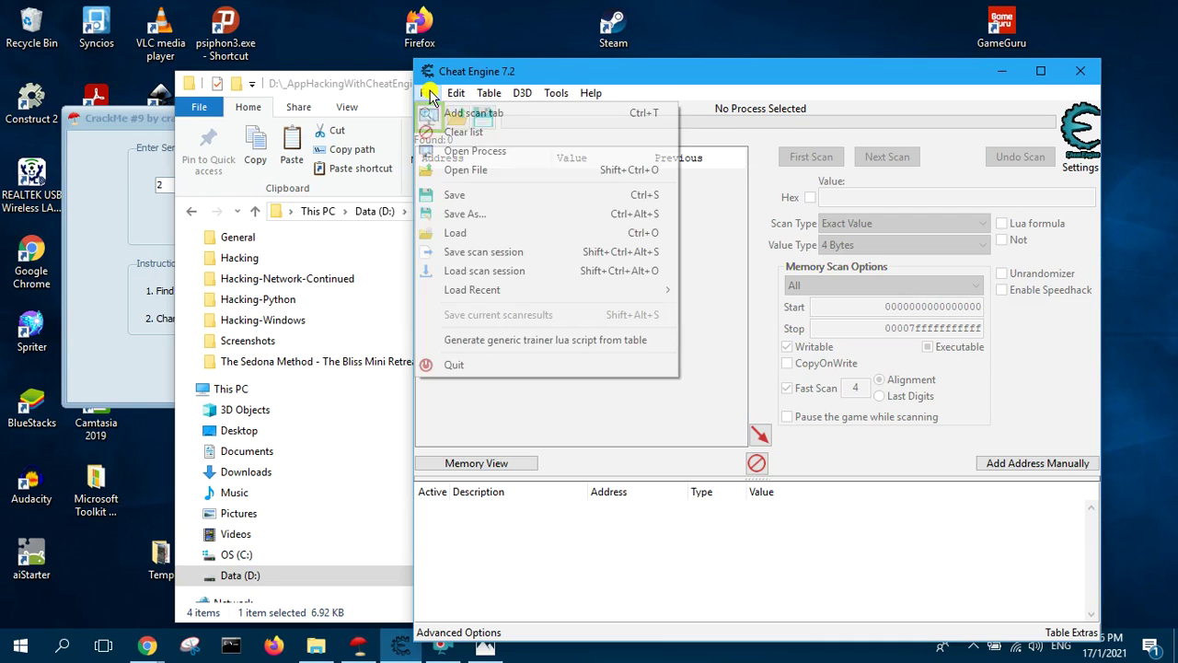
click(458, 234)
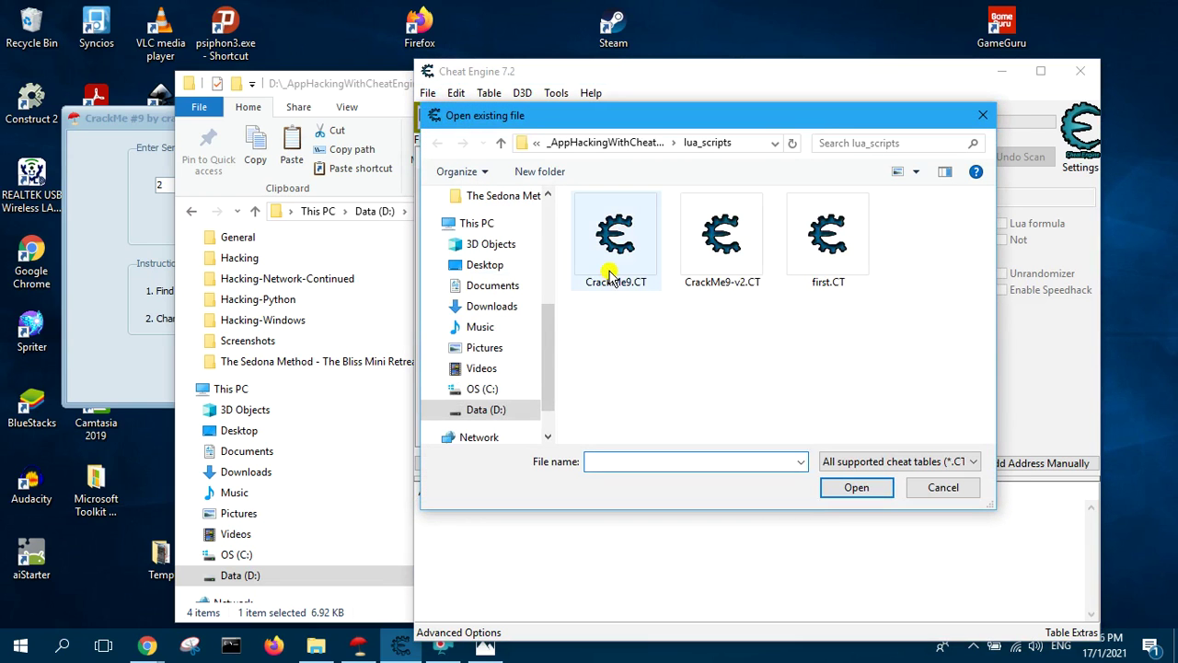
click(643, 143)
double_click(643, 257)
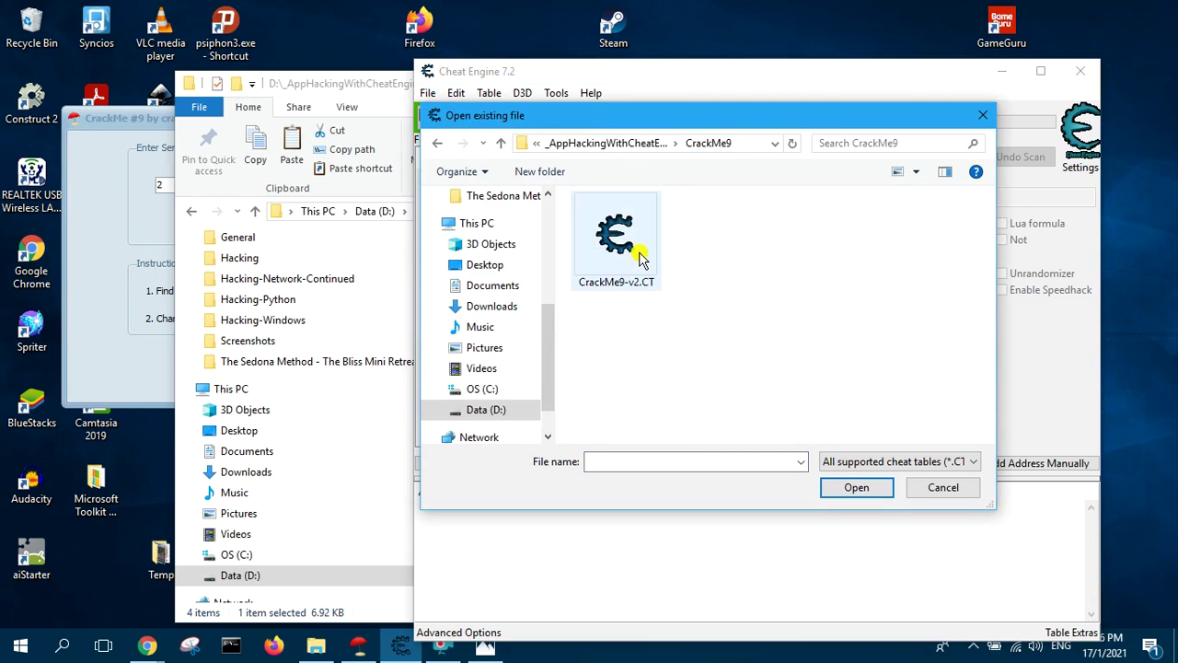
click(635, 265)
click(856, 487)
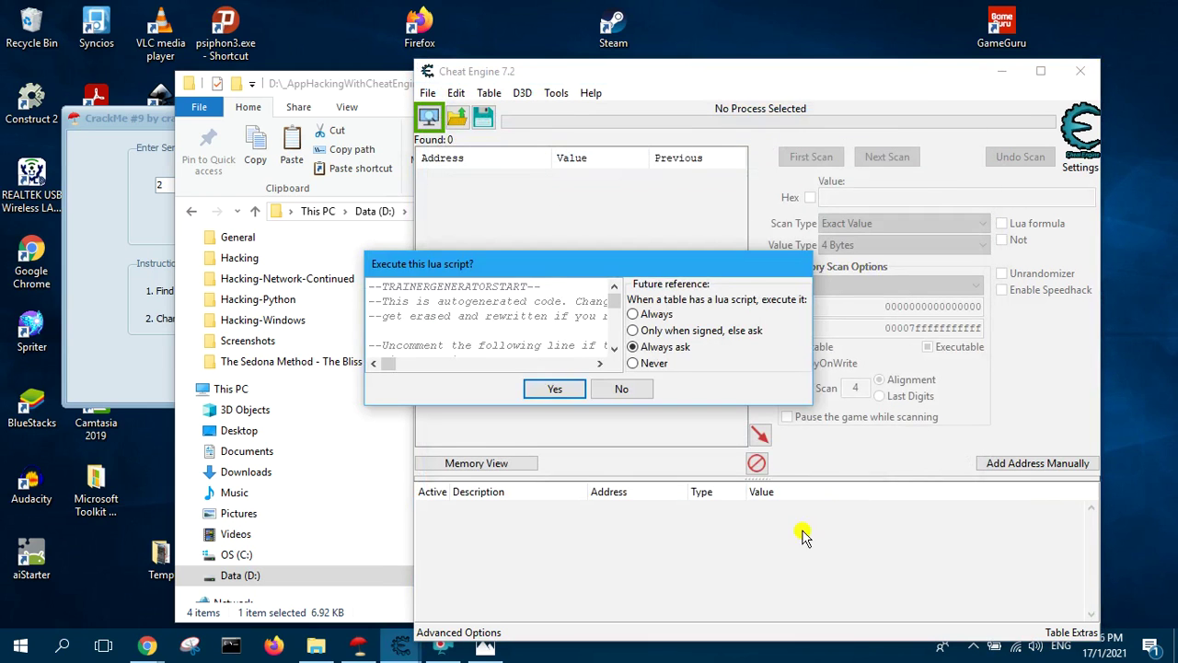
click(619, 389)
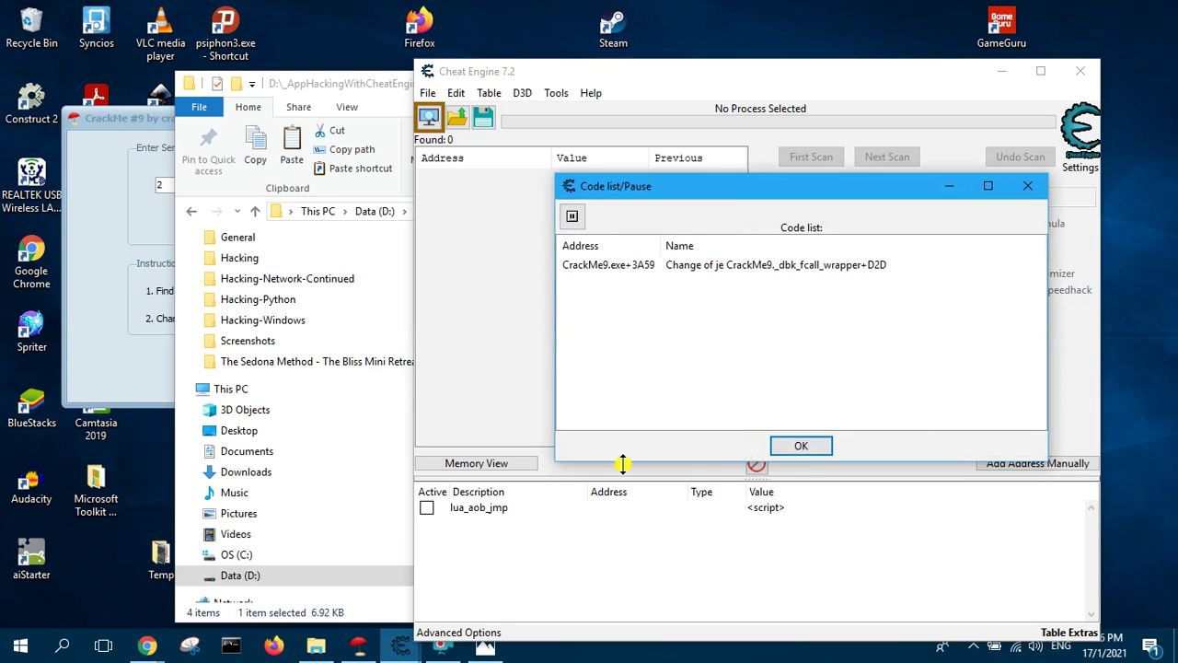
click(797, 444)
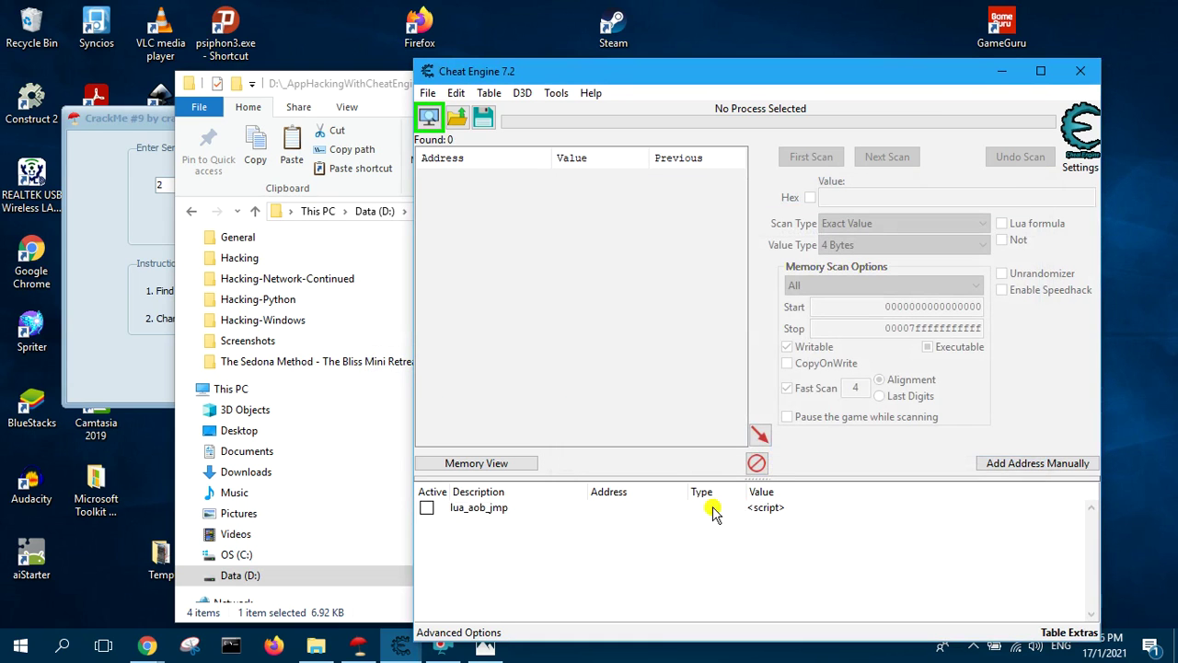
double_click(760, 507)
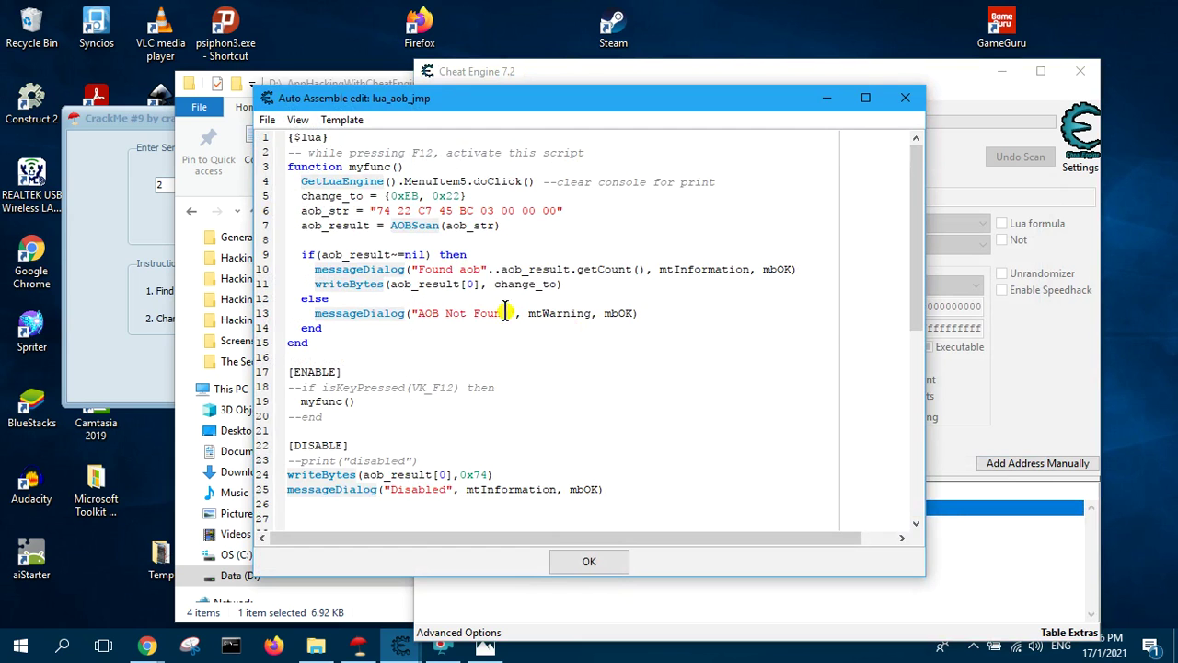
scroll(439, 343, down, 4)
scroll(432, 355, up, 4)
click(107, 232)
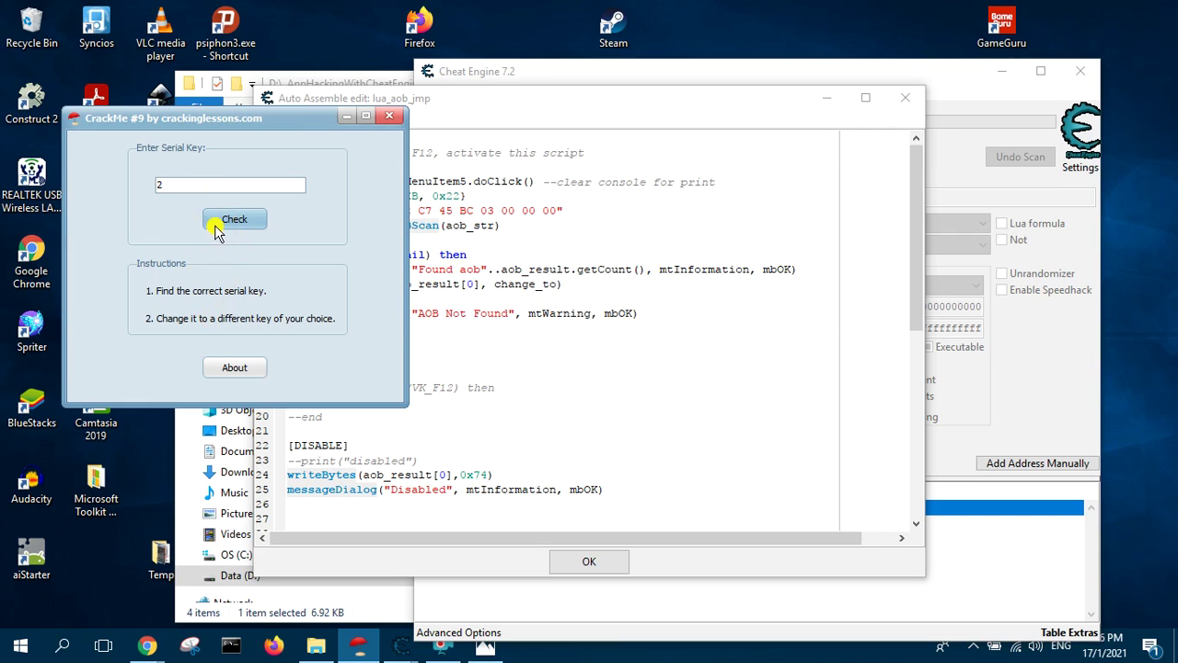
drag(697, 107, 859, 96)
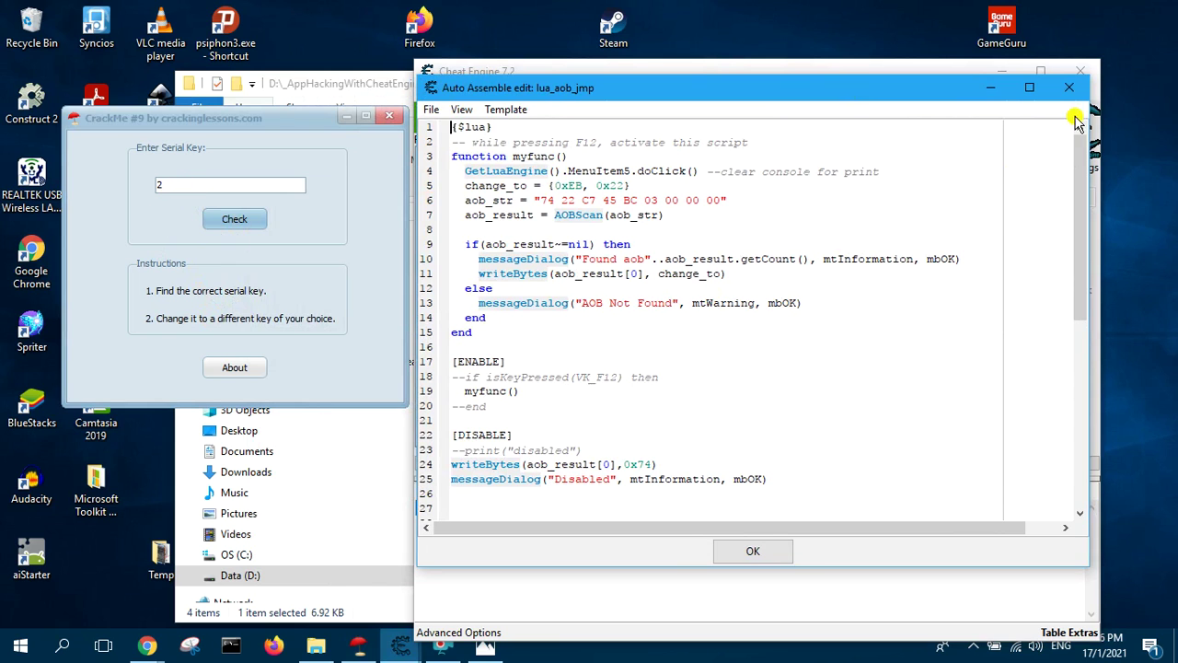
click(1069, 88)
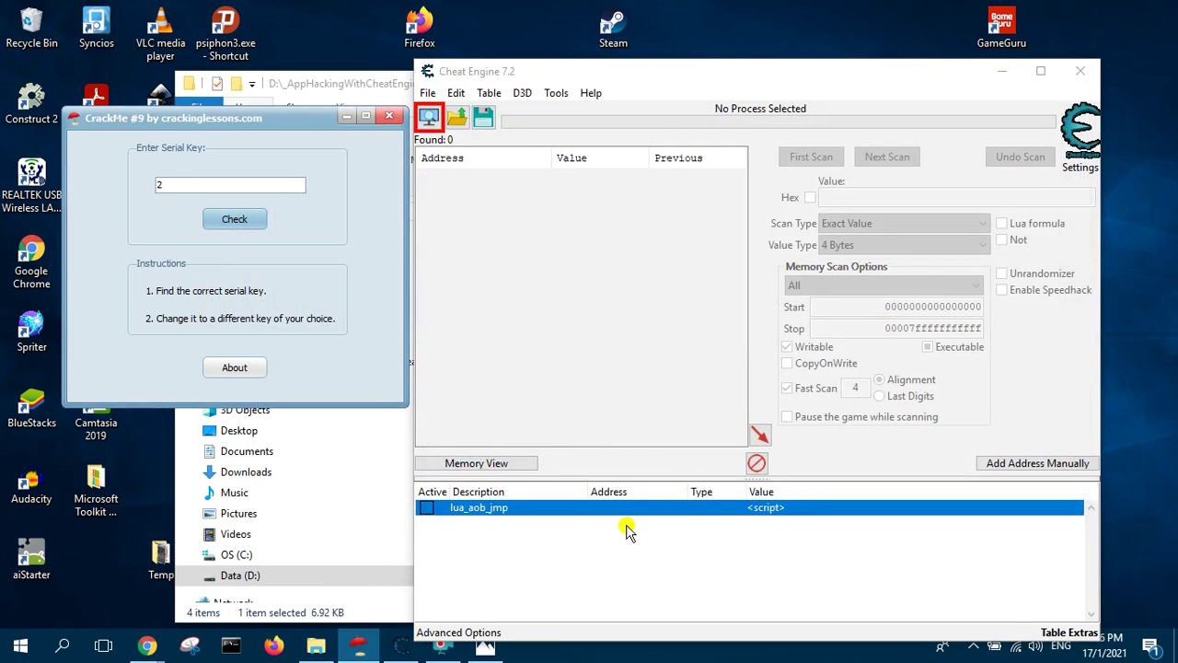
Review the Alt+1 Activate Script hotkey for lua_aob_jmp, keeping Activate as its sound
right_click(531, 509)
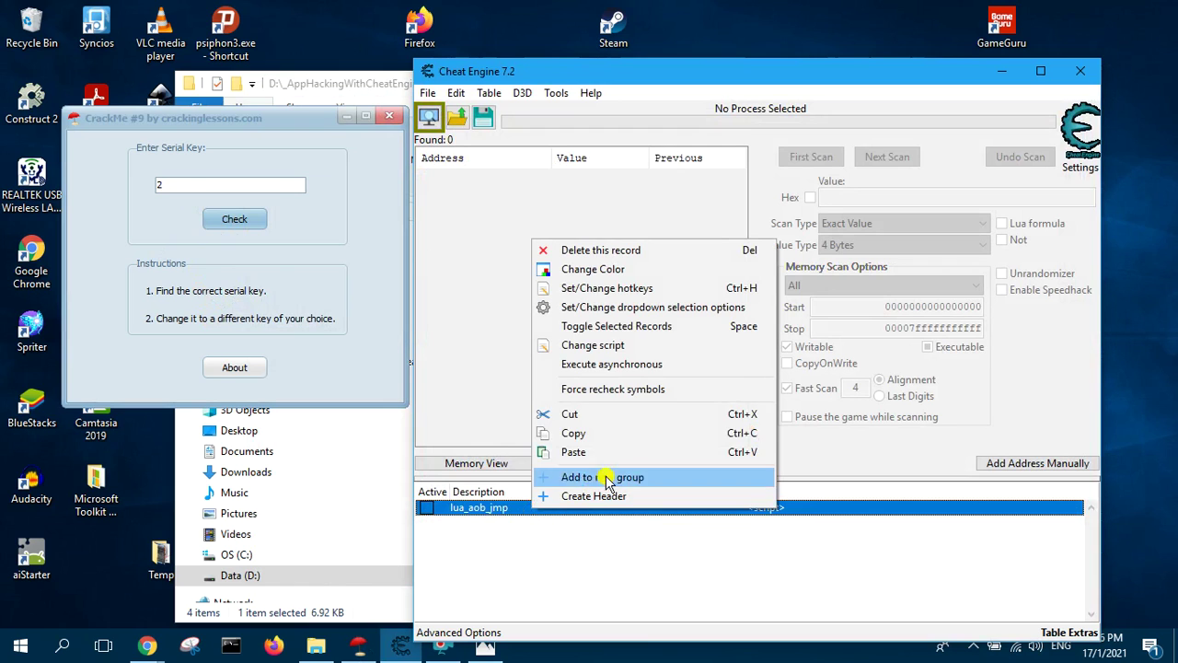
click(643, 291)
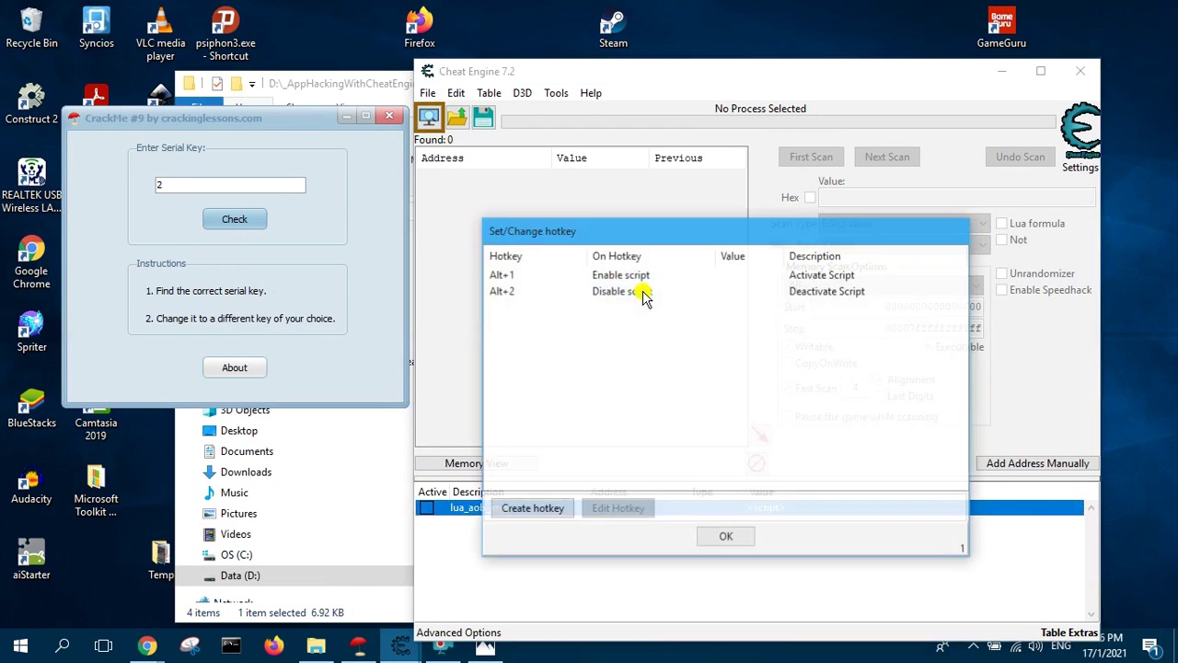
click(627, 274)
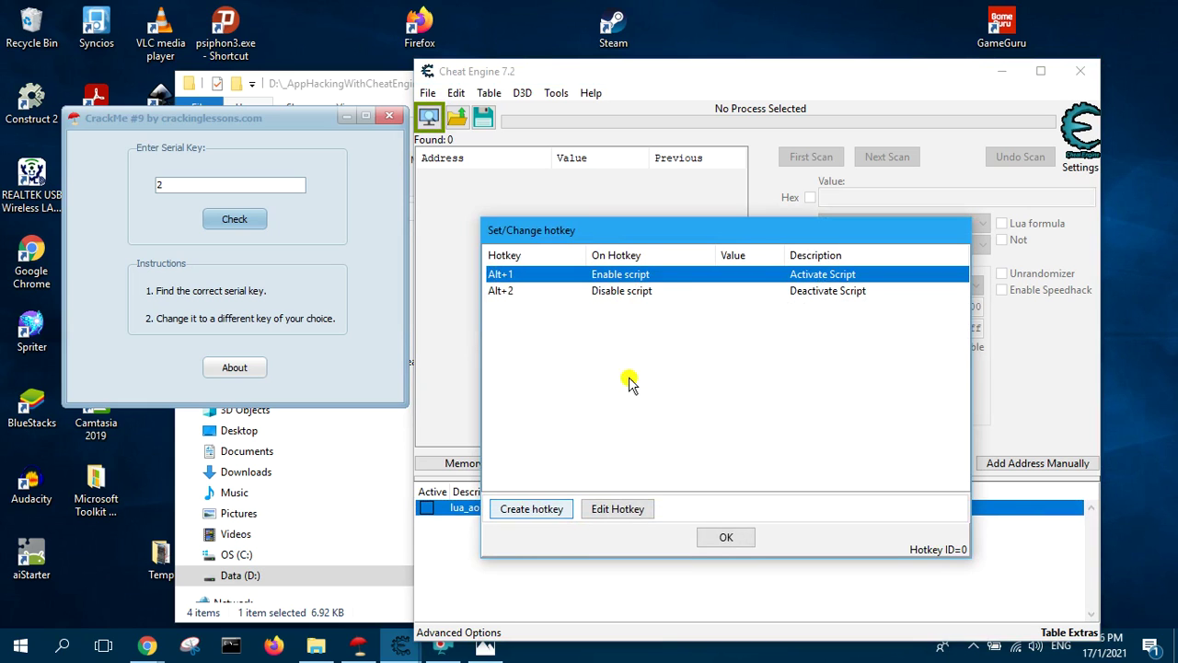
click(608, 508)
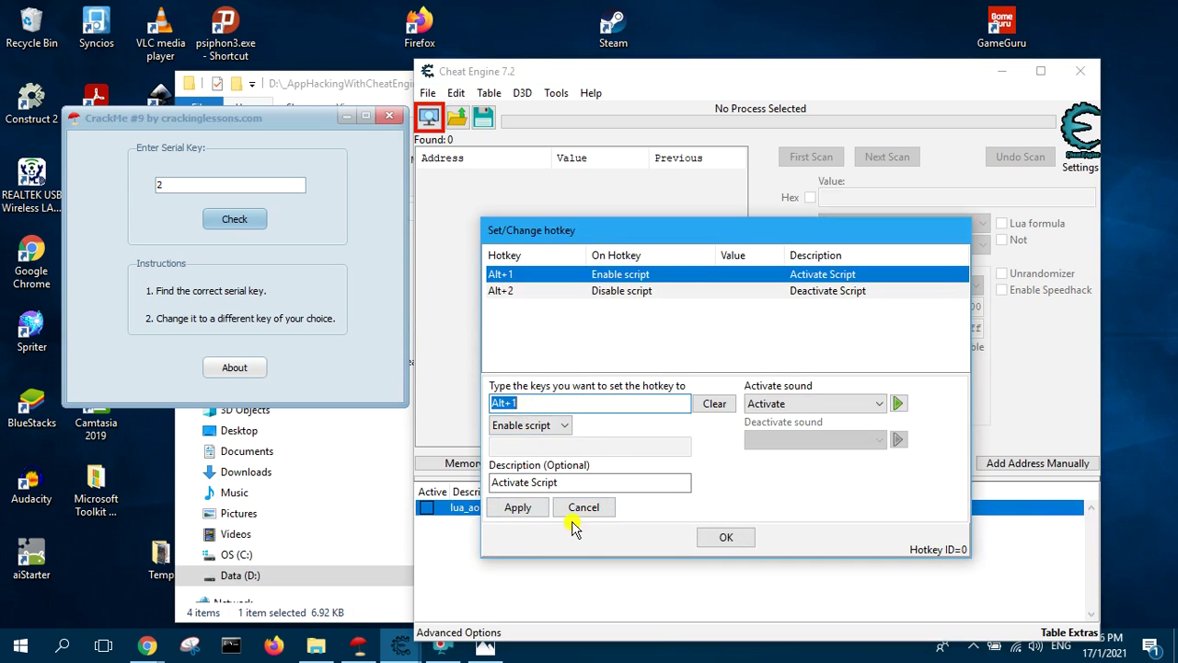
click(875, 405)
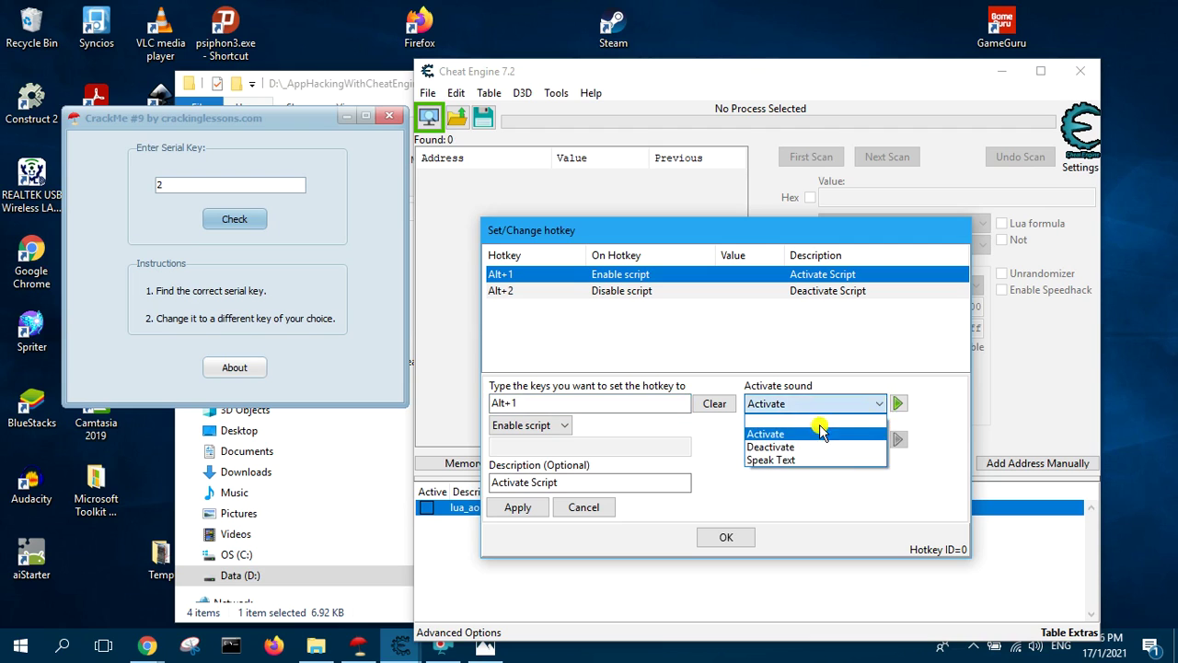
click(814, 434)
drag(688, 481, 497, 488)
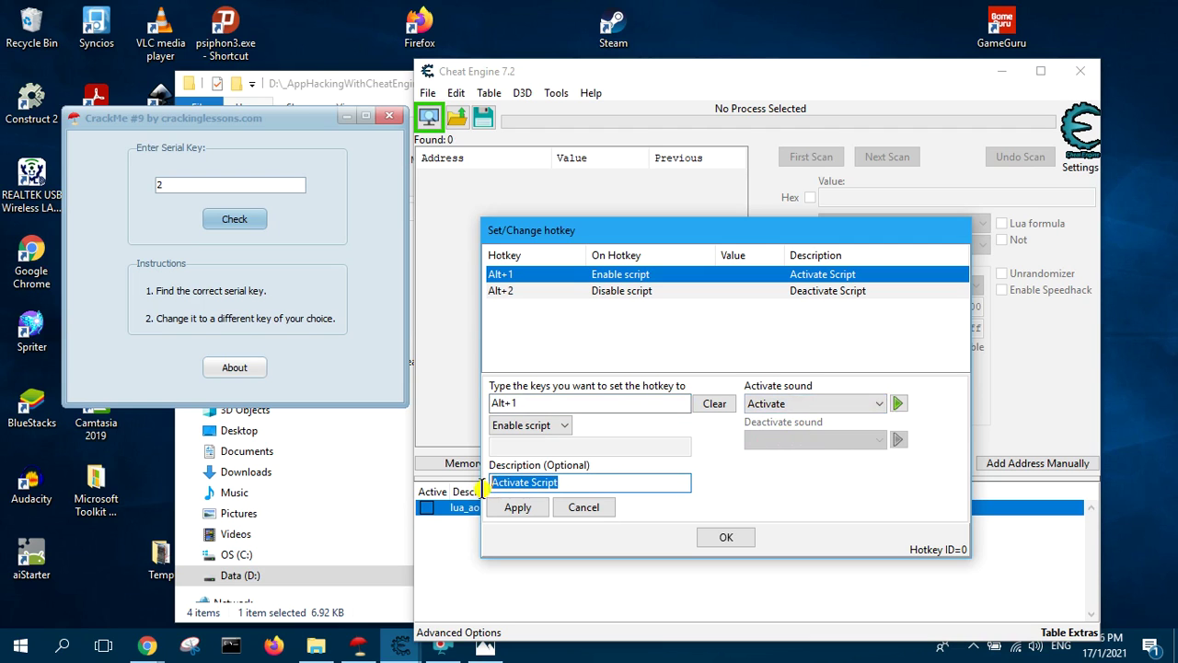
click(523, 508)
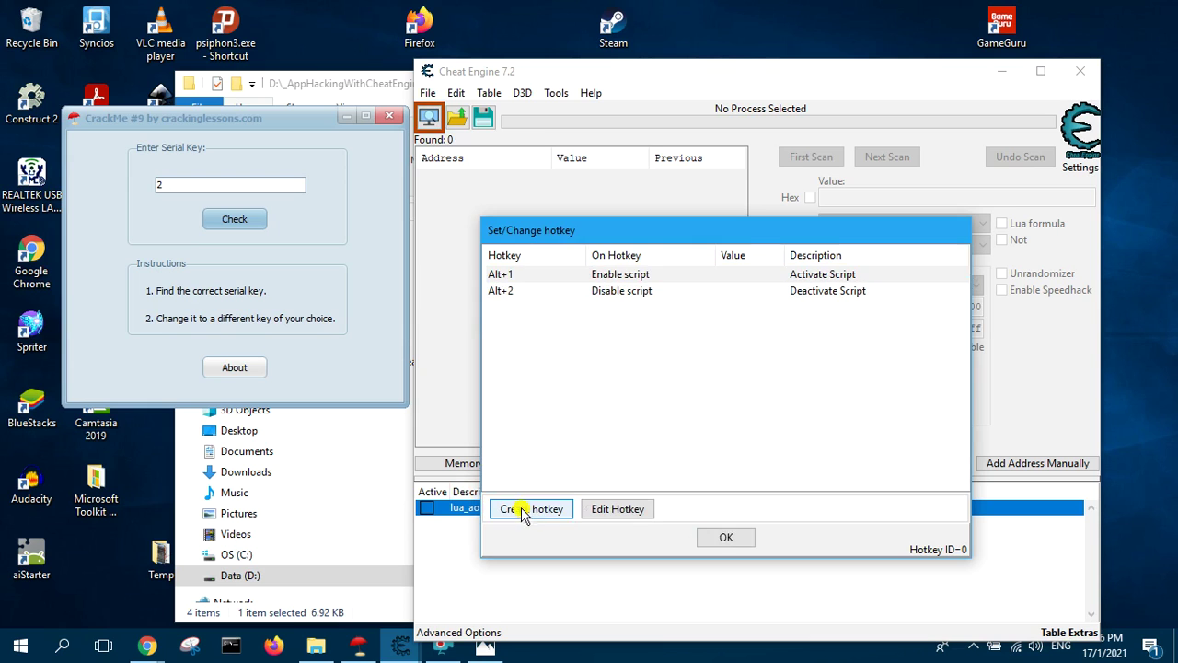
Edit the Alt+2 disable-script hotkey and close the hotkey settings
click(521, 291)
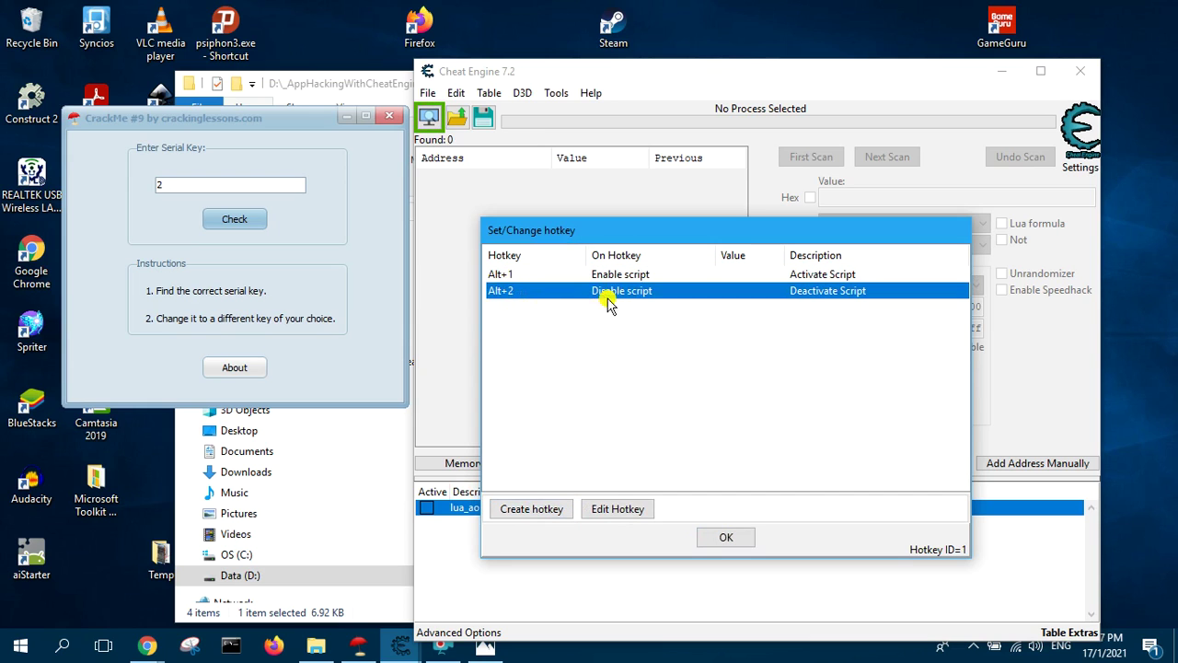
click(616, 508)
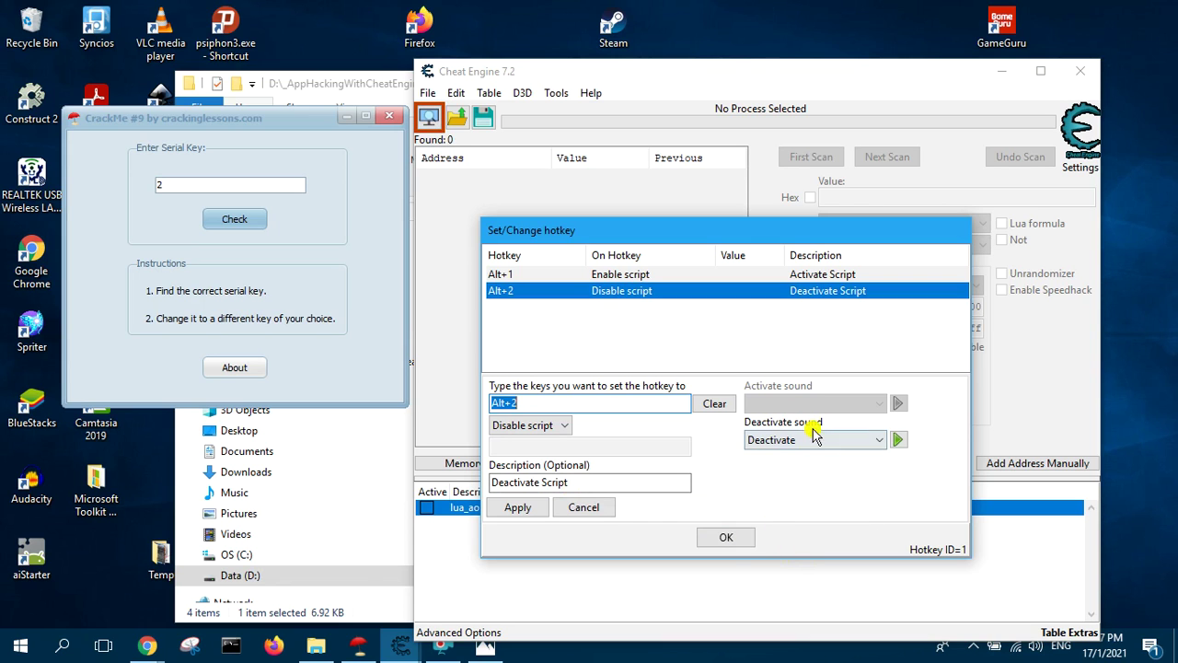
click(726, 537)
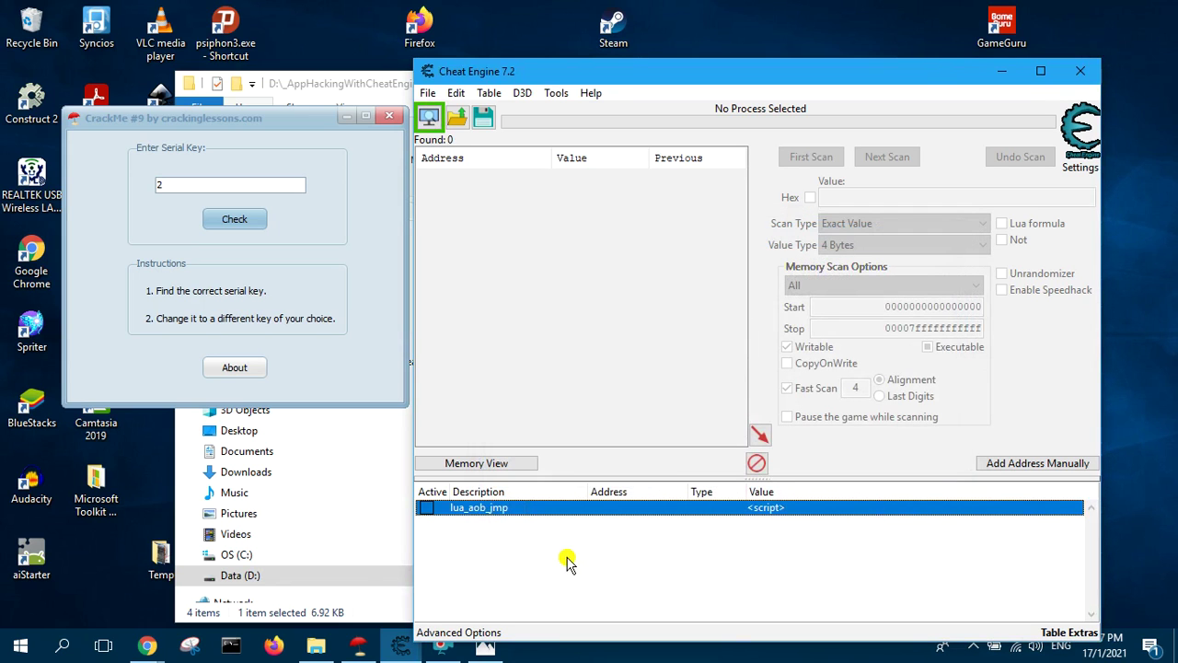
Generate a generic trainer Lua script from the table, confirming the hotkey replacement
click(428, 94)
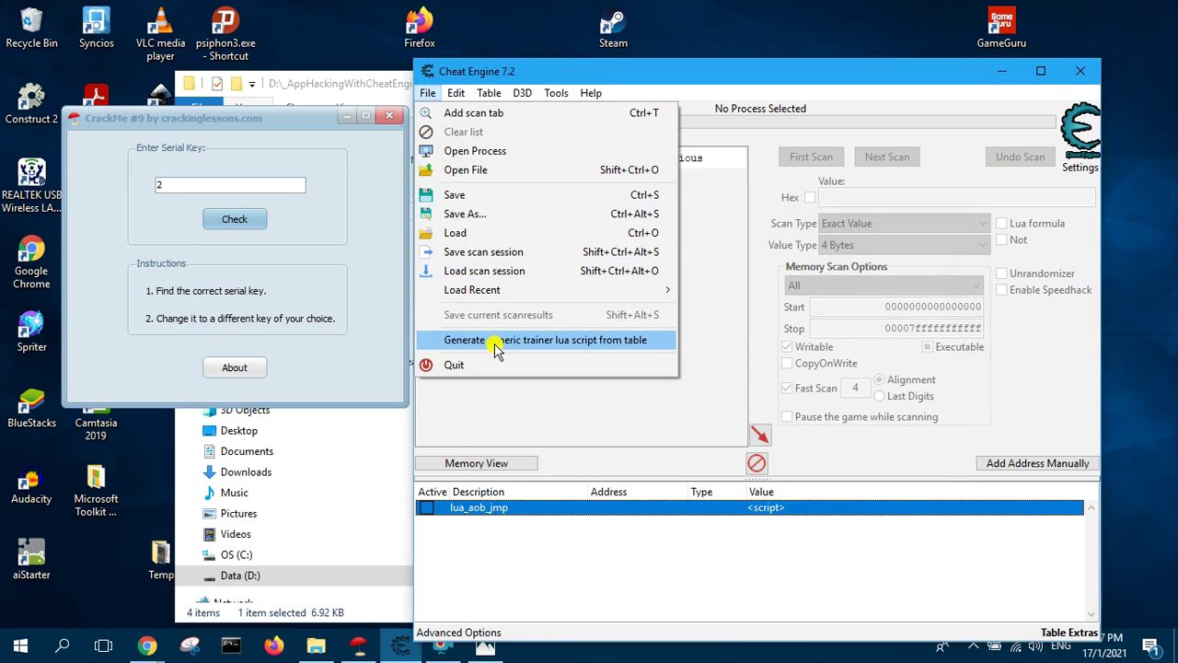
click(576, 340)
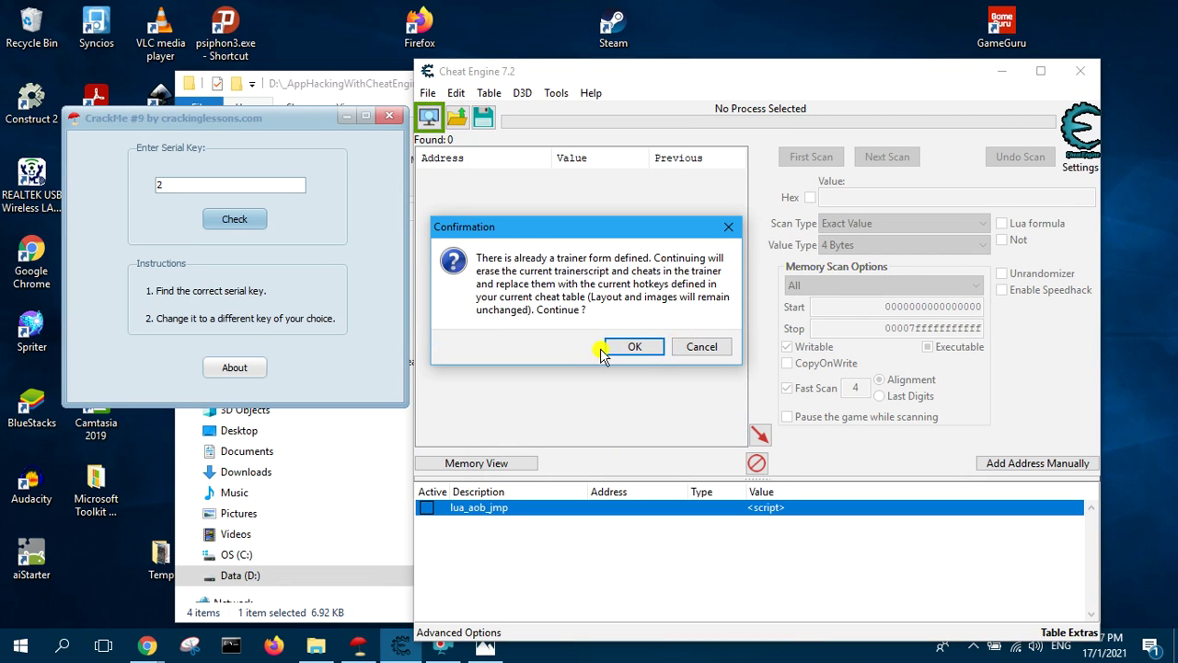
click(634, 346)
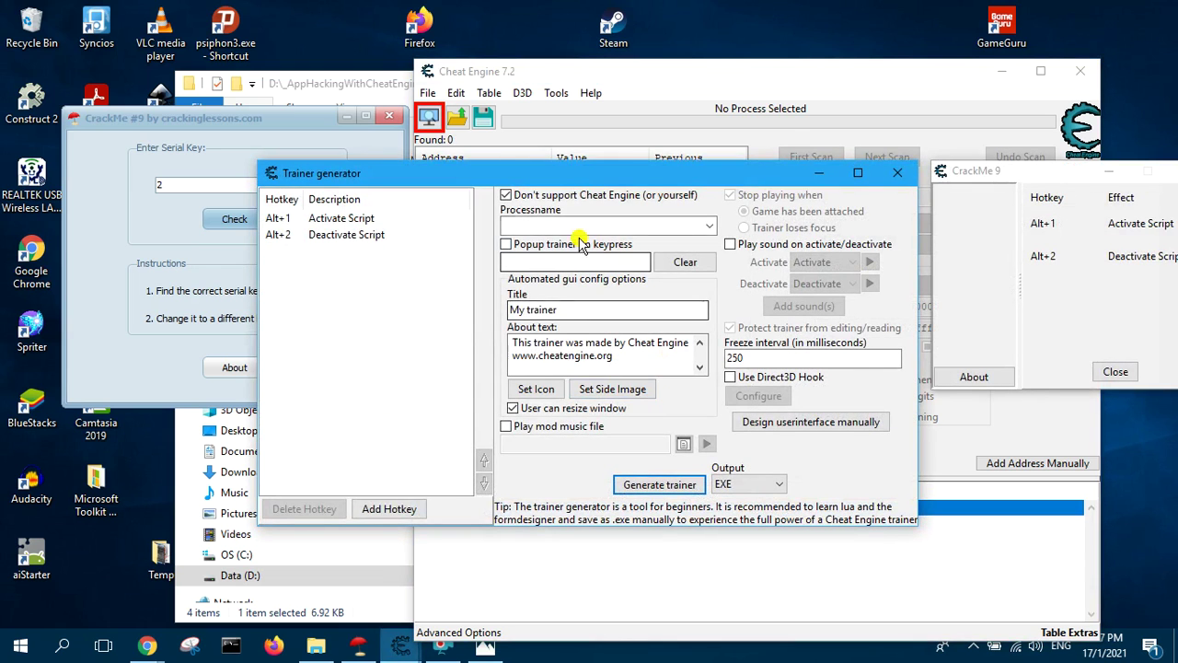
drag(565, 180, 414, 148)
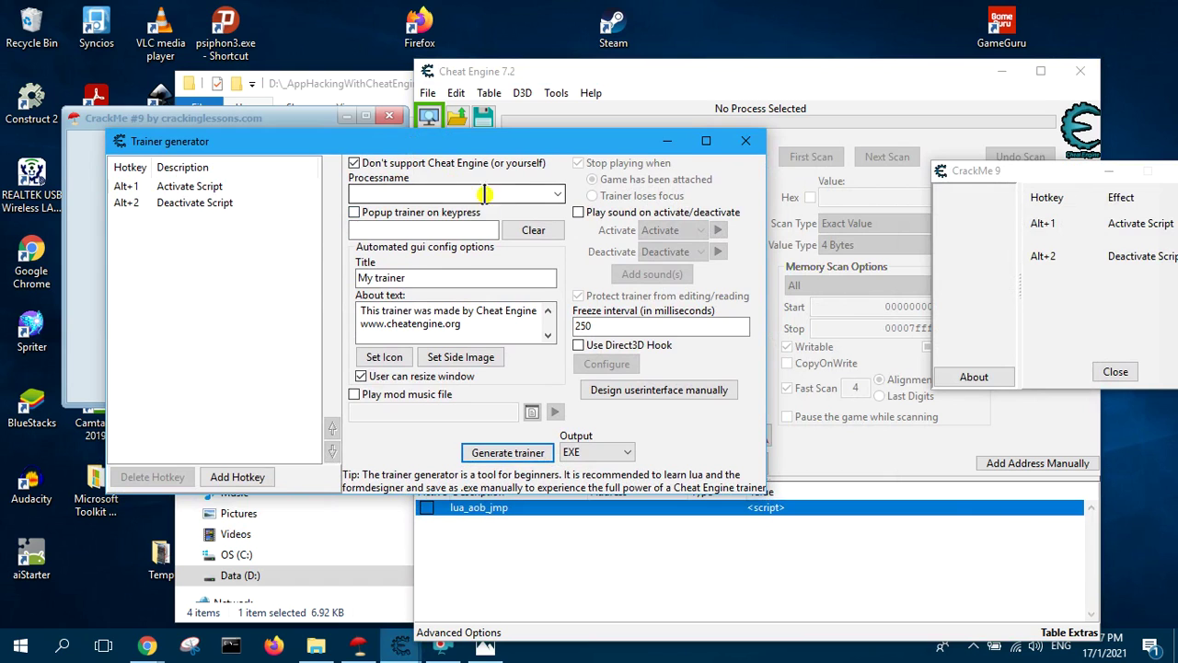
Bring up Cheat Engine's list of running processes and pick one
click(527, 107)
click(435, 118)
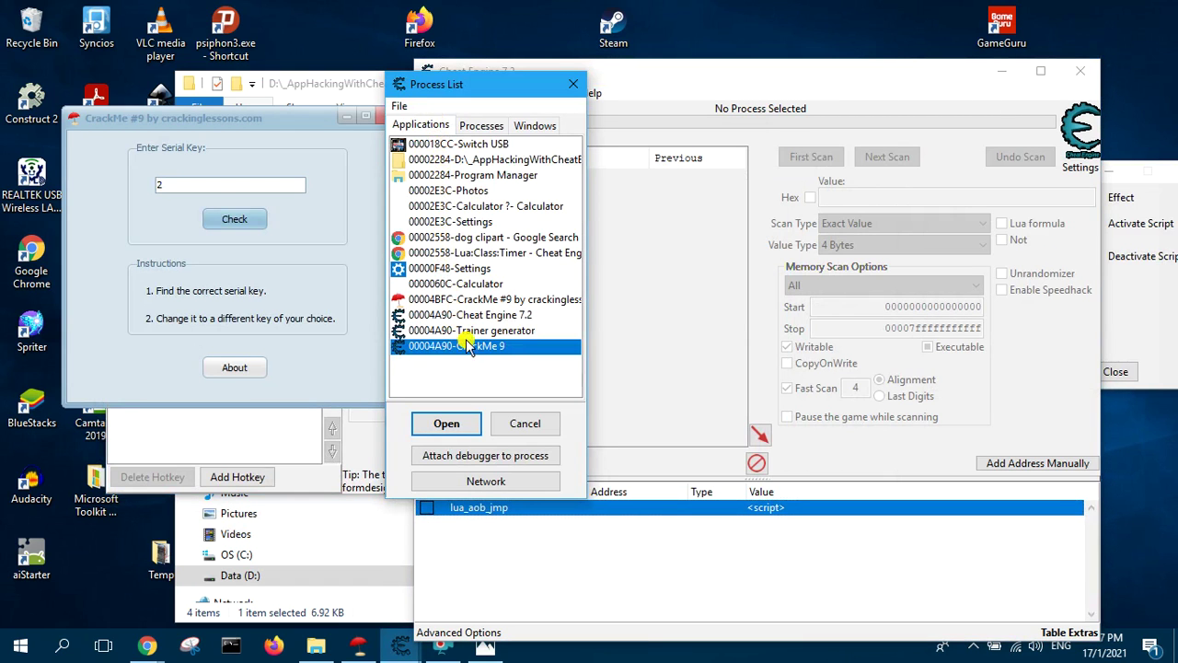
click(488, 317)
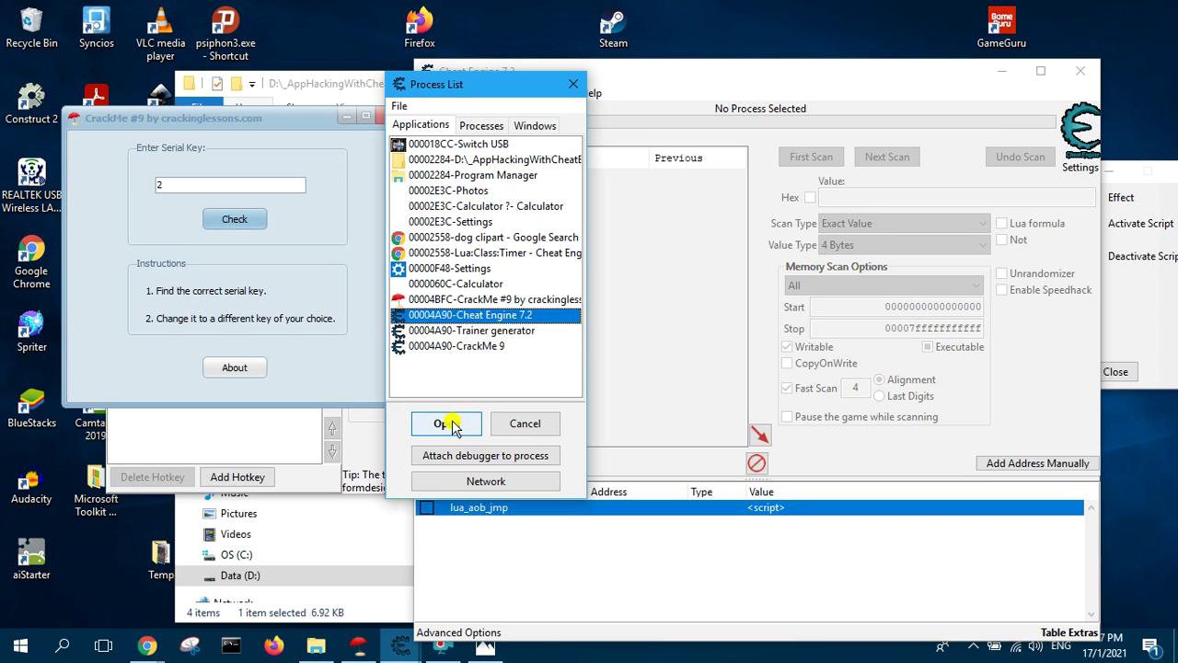
Attach to the CrackMe #9 process (CrackMe9.exe), keeping the current address list
click(463, 299)
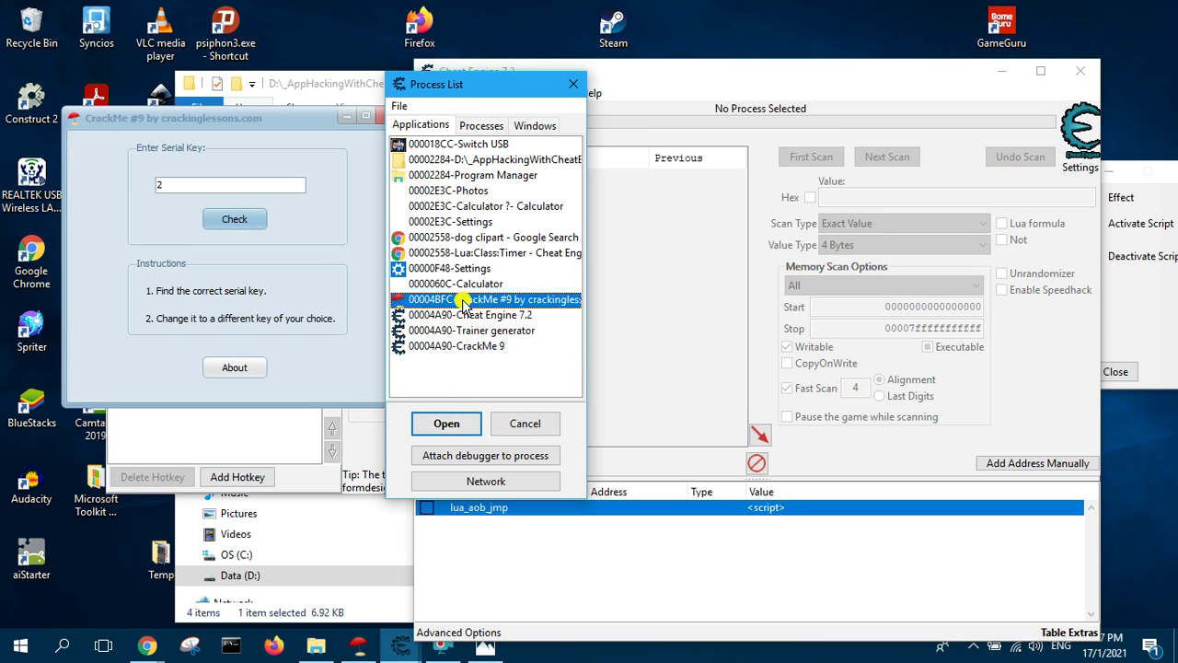
click(446, 424)
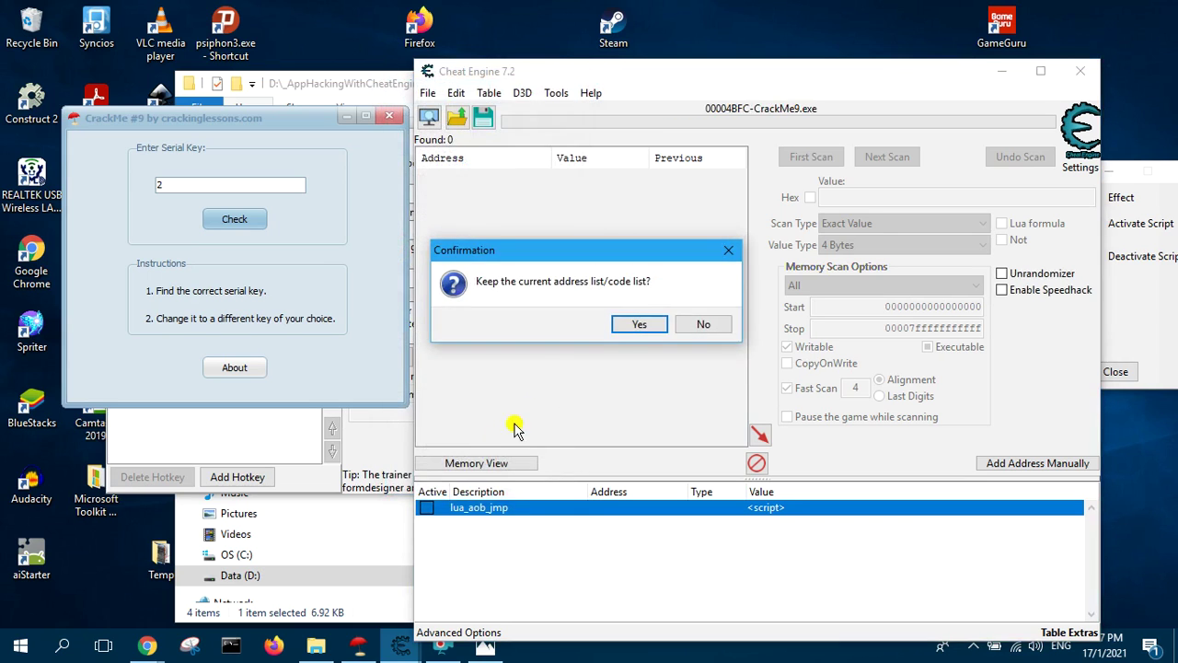
click(640, 326)
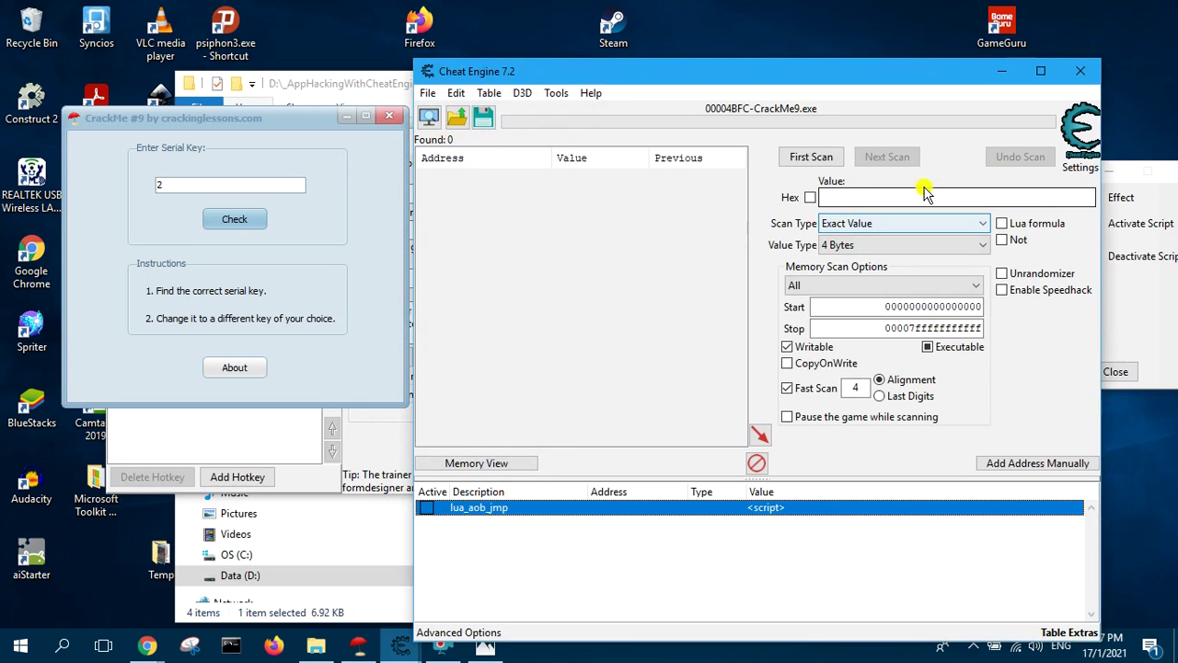
Return to the Trainer generator and show its available target process names
click(1160, 270)
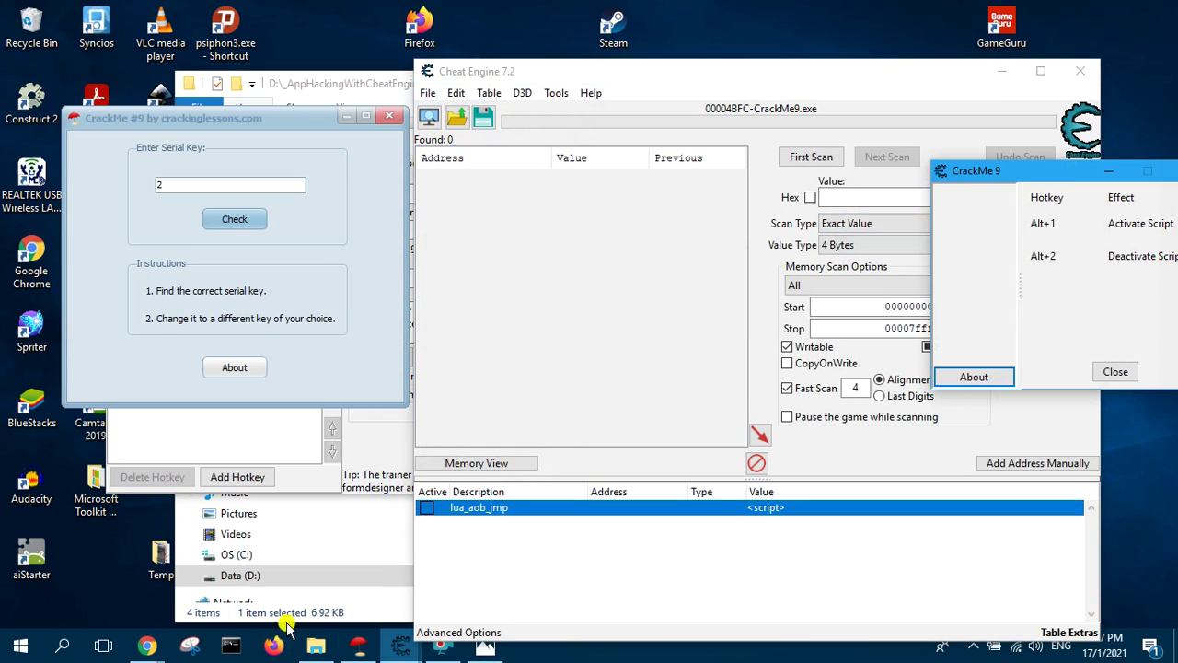
mouse_move(433, 648)
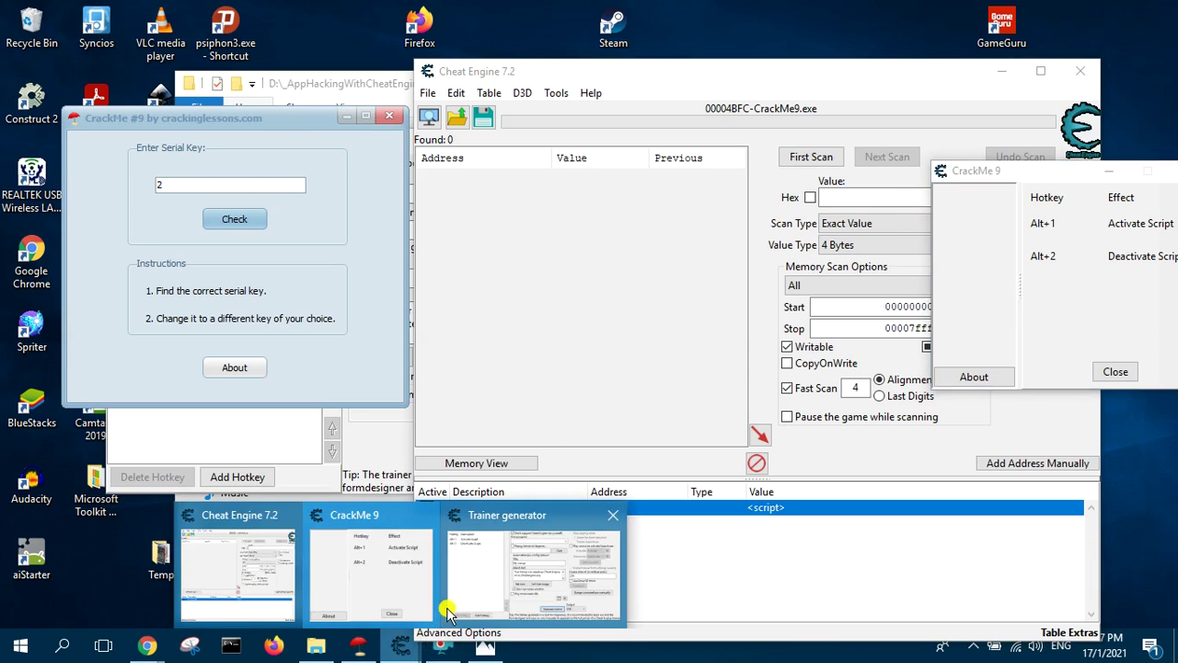
click(512, 587)
click(557, 193)
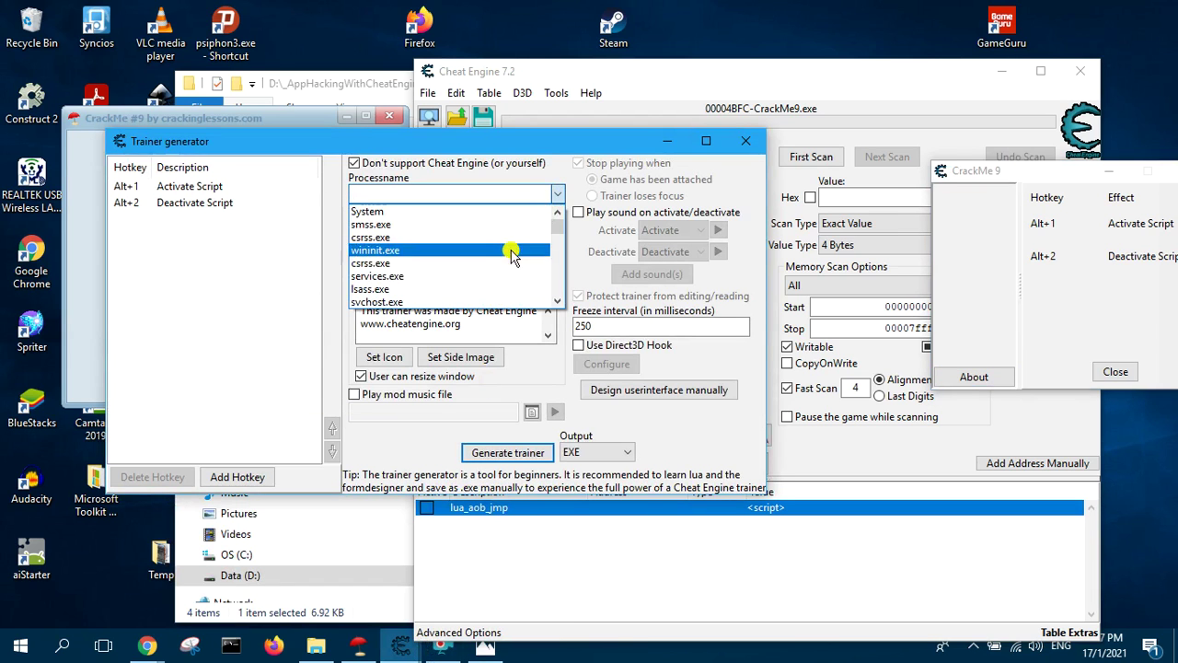
Target CrackMe9.exe and title the trainer 'Crackme 9 Trainer'
drag(558, 235, 549, 299)
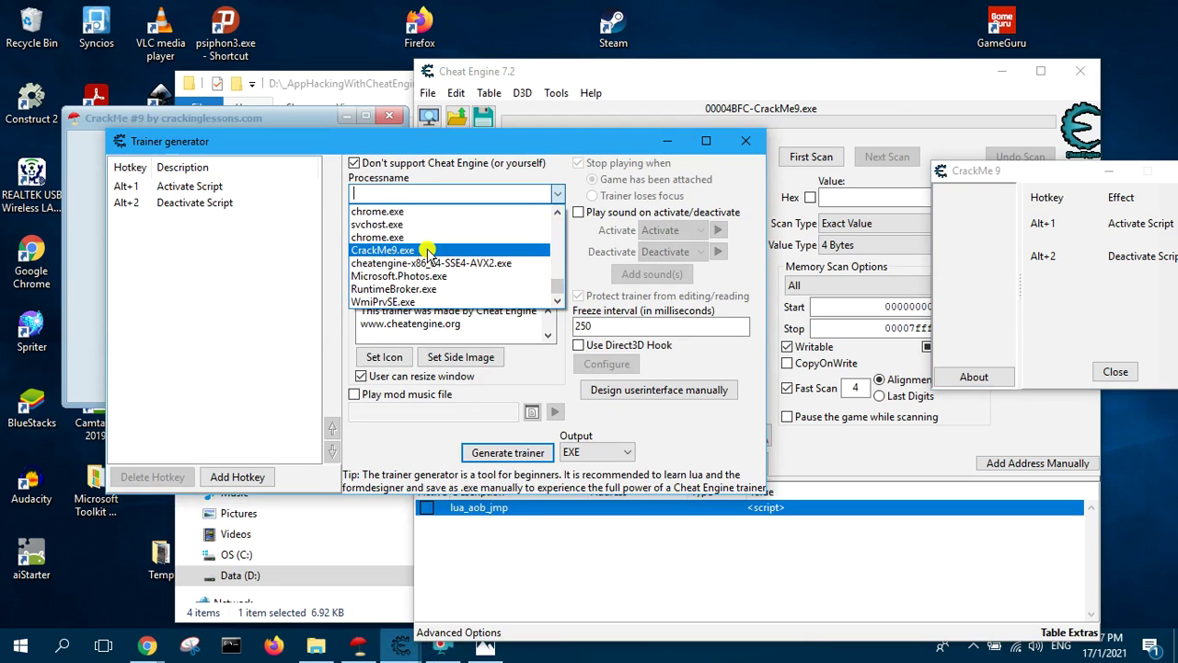
click(382, 249)
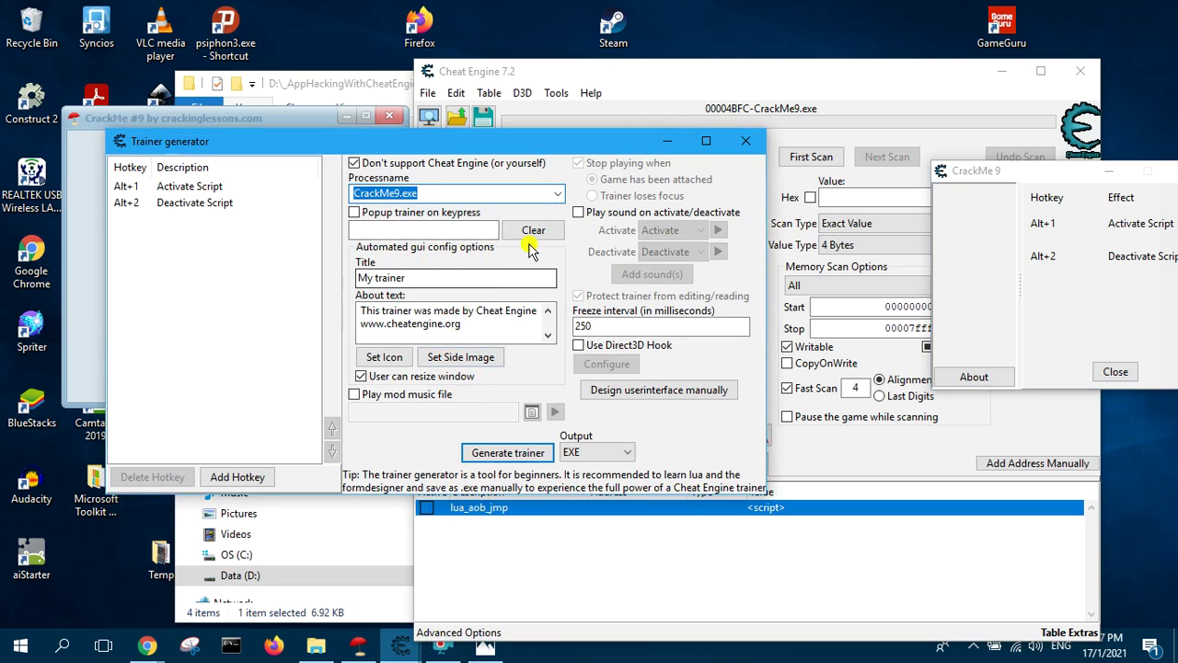
drag(433, 278, 314, 278)
text(Crackme)
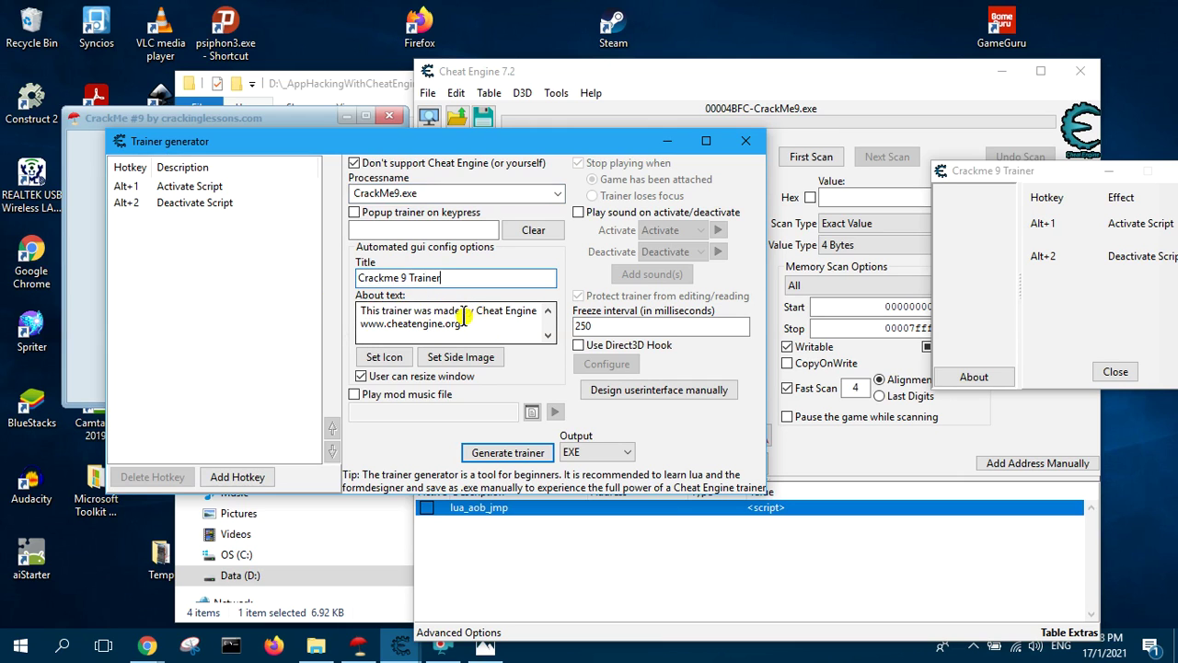
Add about text crediting crackinglessons.com and stop users resizing the trainer window
drag(479, 313, 509, 341)
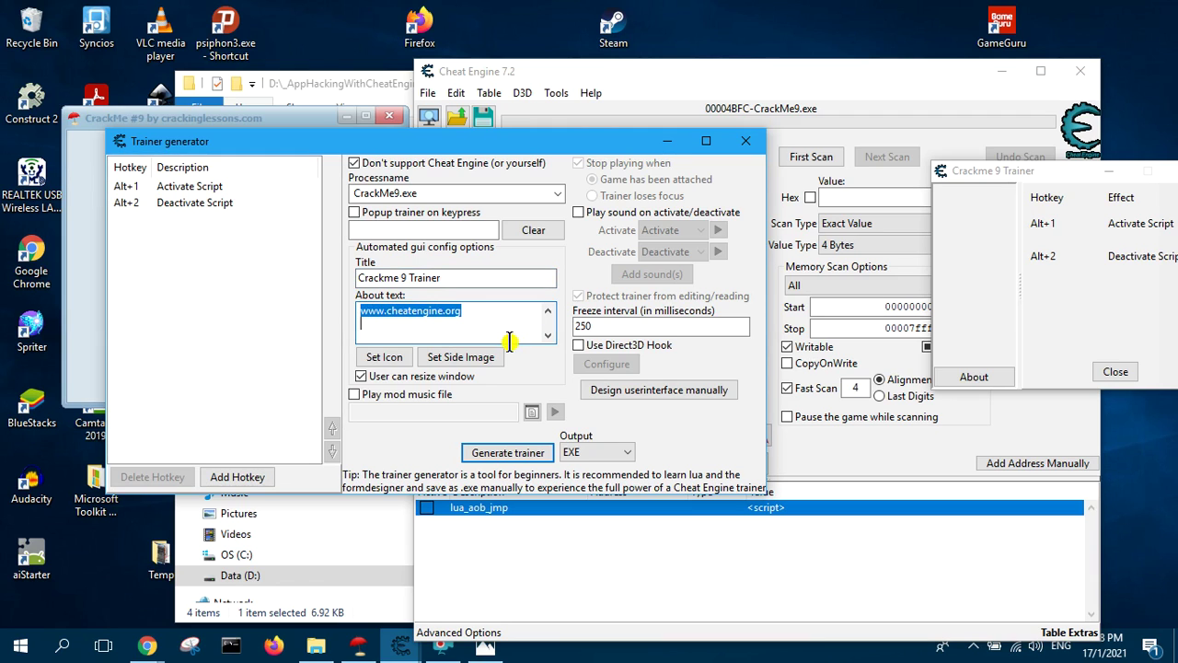
text(This trainer was made by cracki)
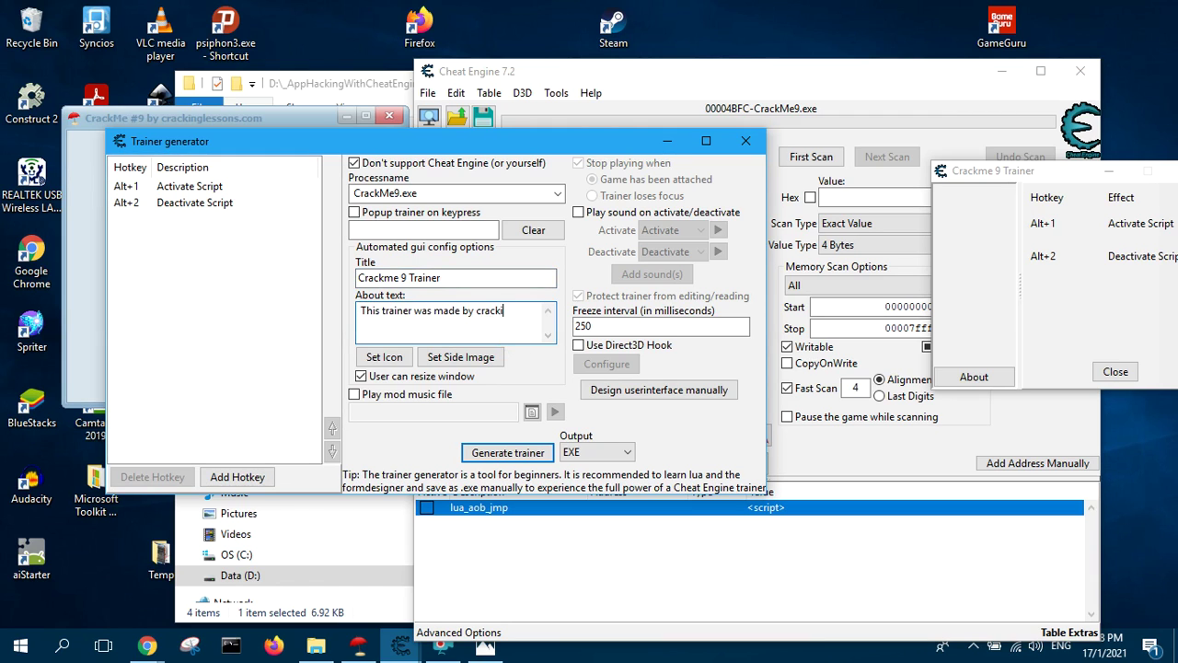
text(nglessons.com)
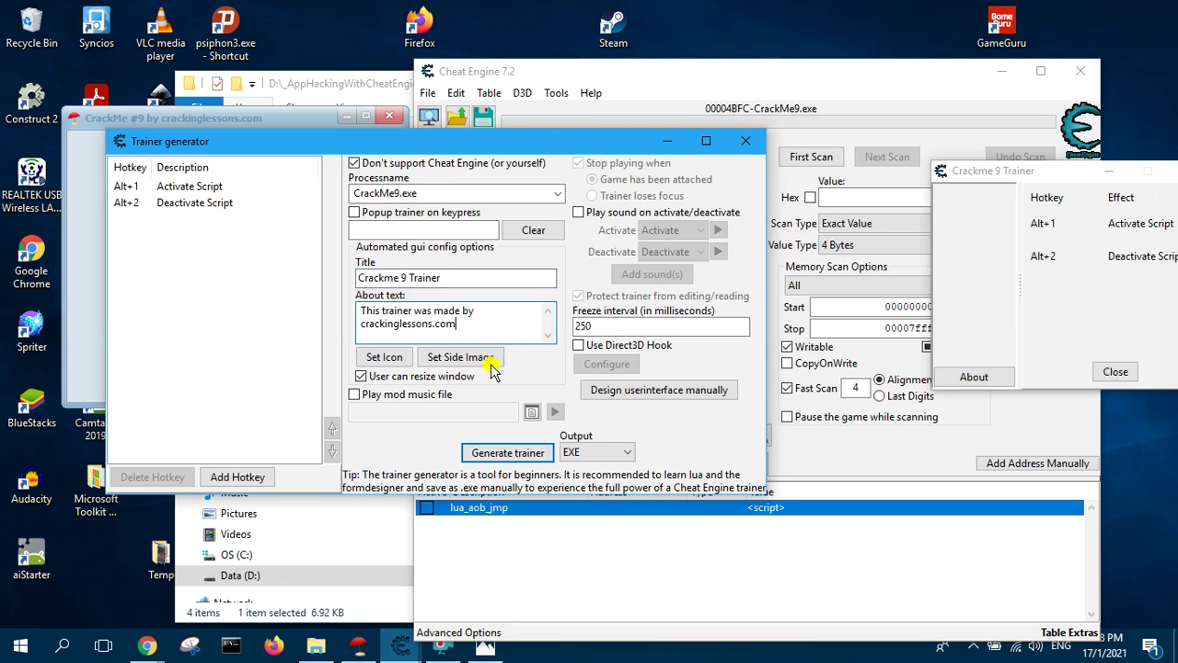
click(371, 381)
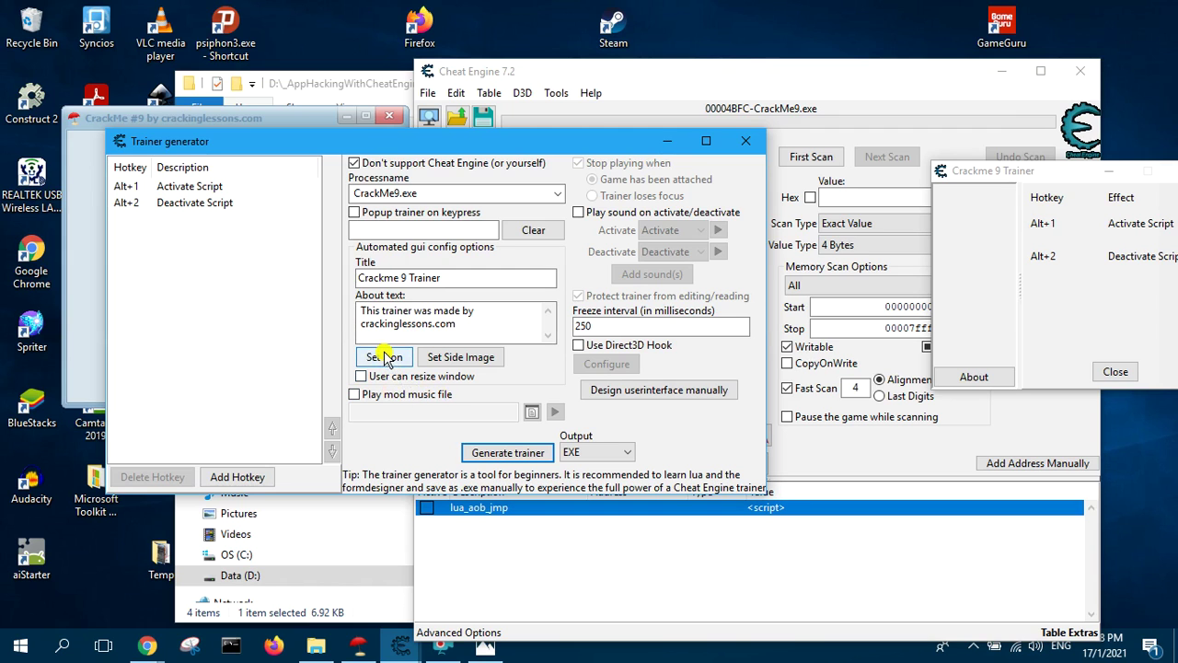
click(385, 358)
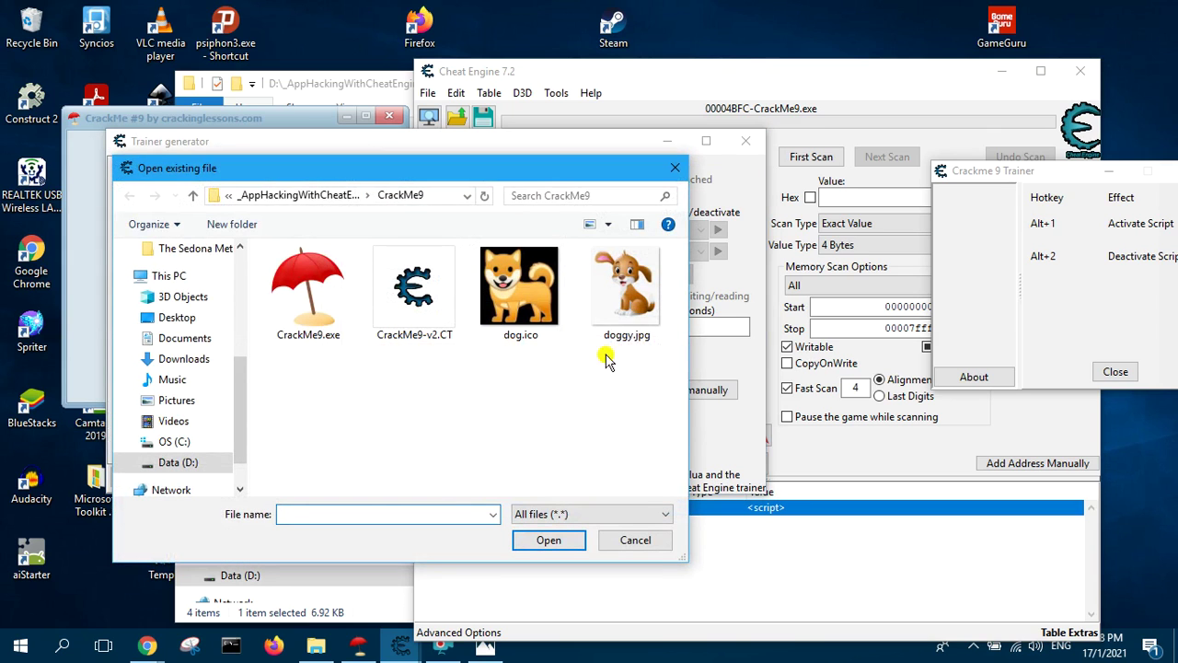
Set dog.ico as the trainer's icon
click(506, 313)
click(546, 542)
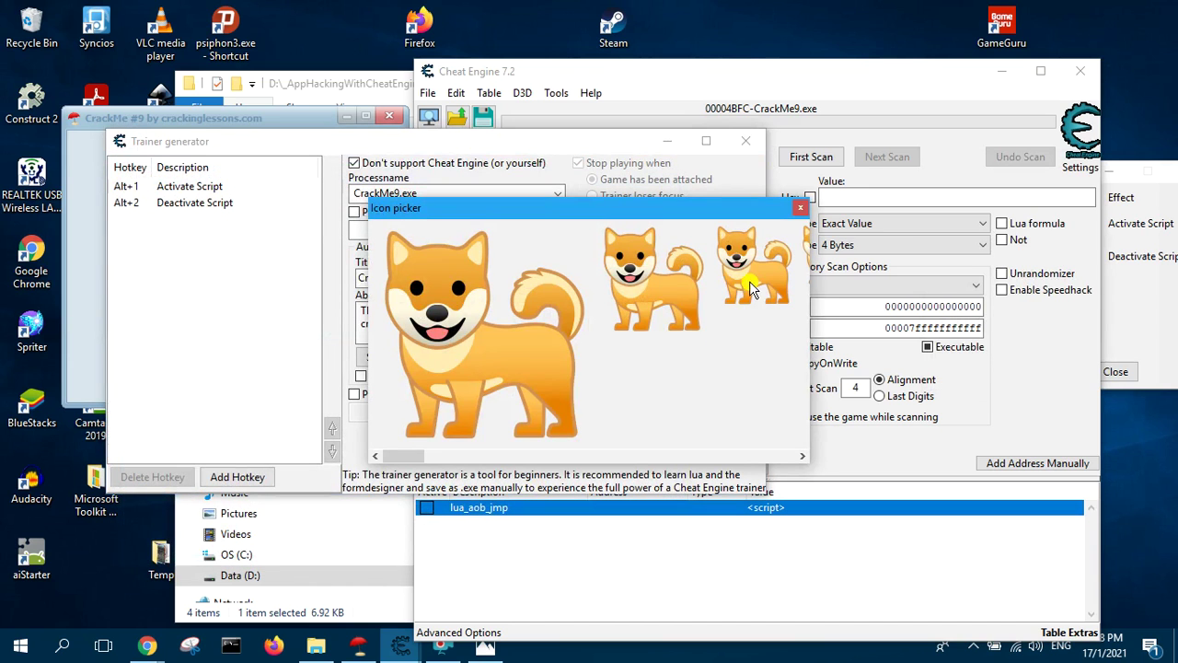
click(801, 208)
Use doggy.jpg as the trainer's side image and enable activate/deactivate sounds
click(492, 361)
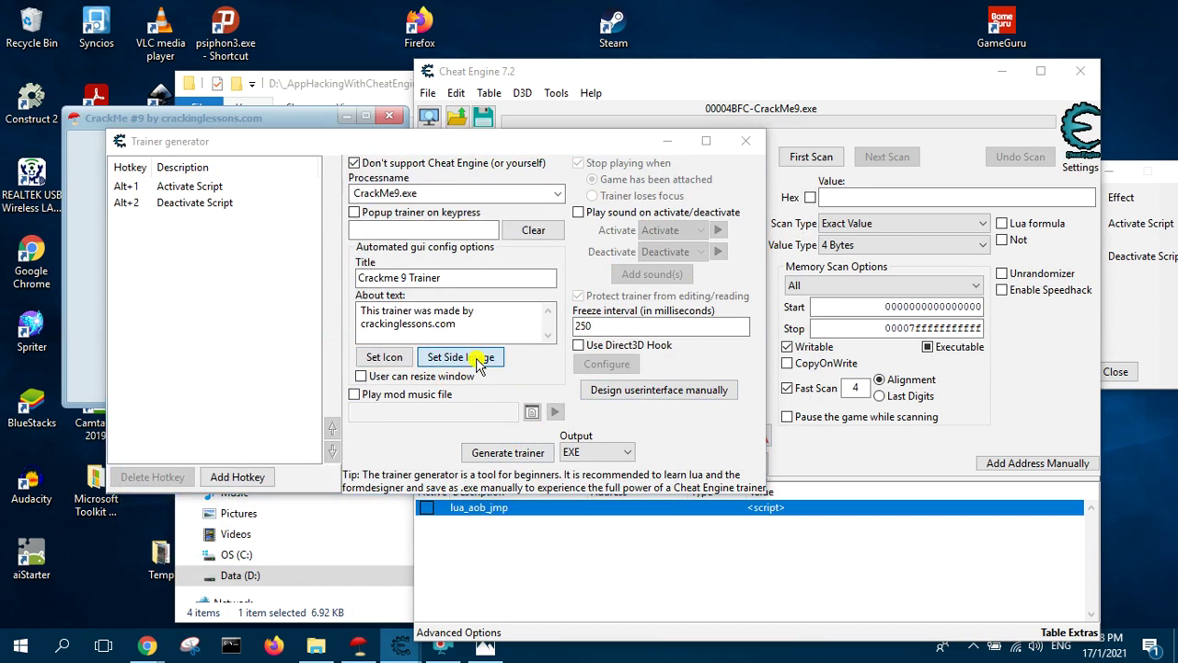
click(417, 316)
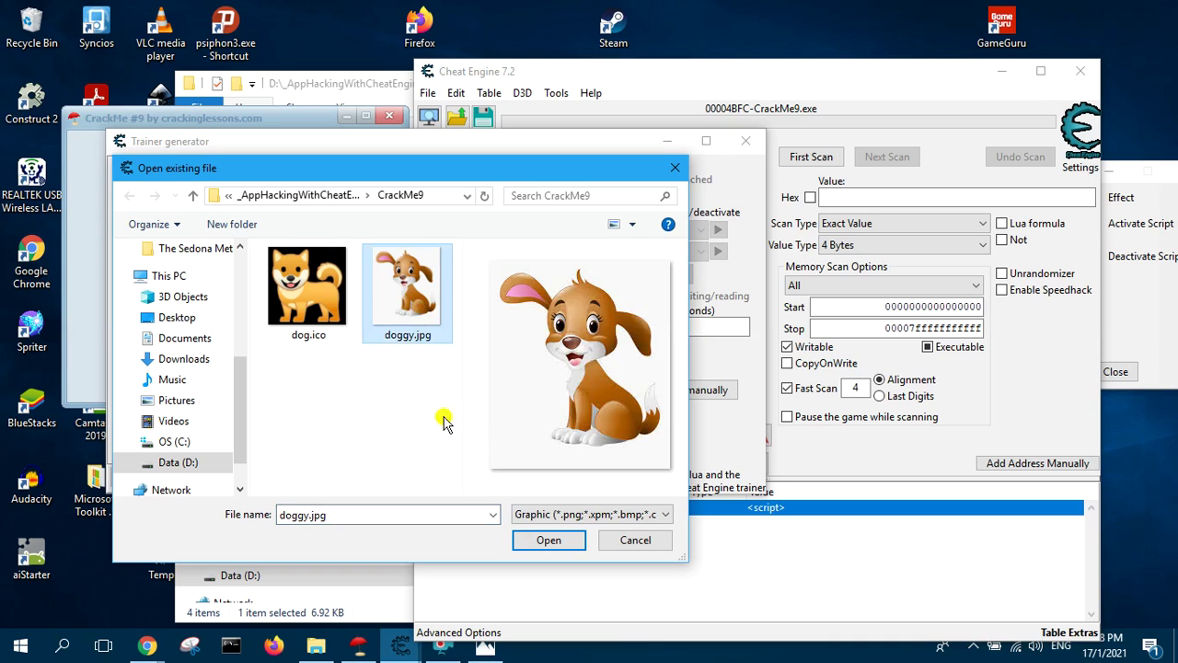
click(529, 542)
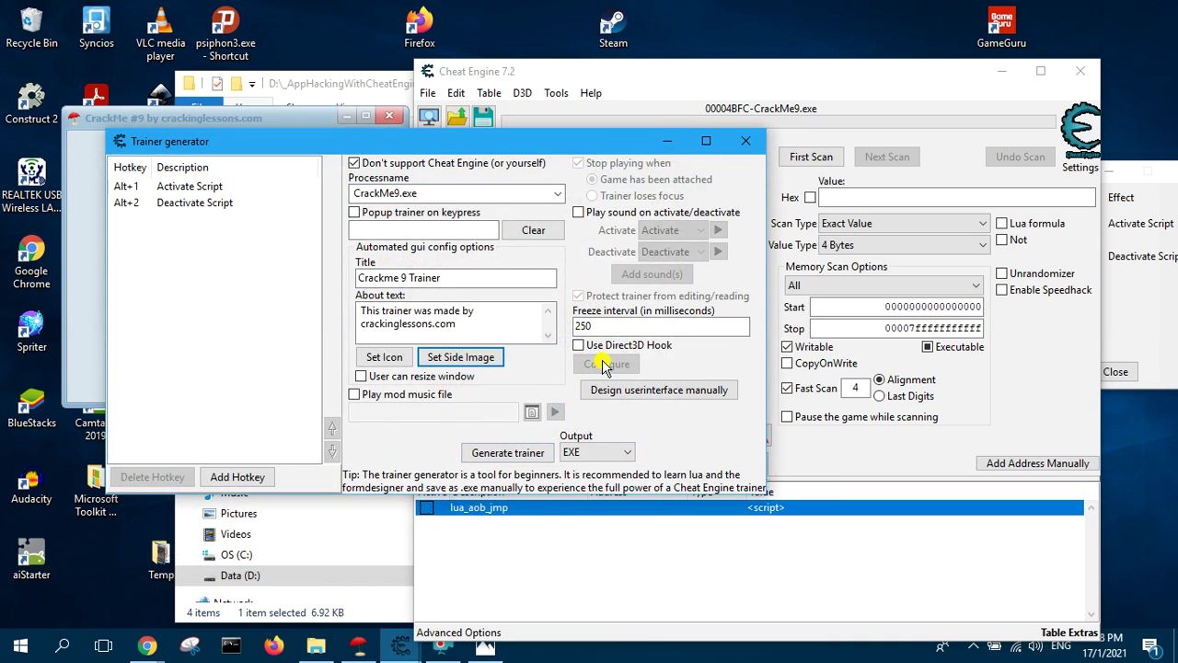
click(579, 213)
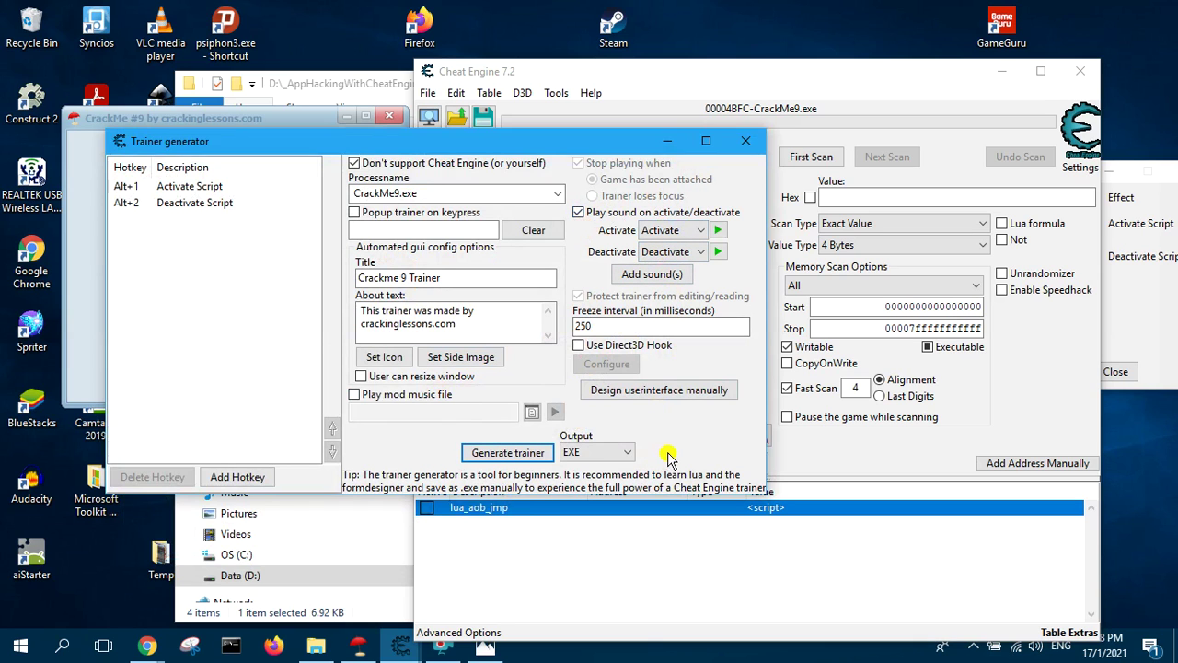
Open the trainer form in the Form Designer and arrange its windows
click(630, 390)
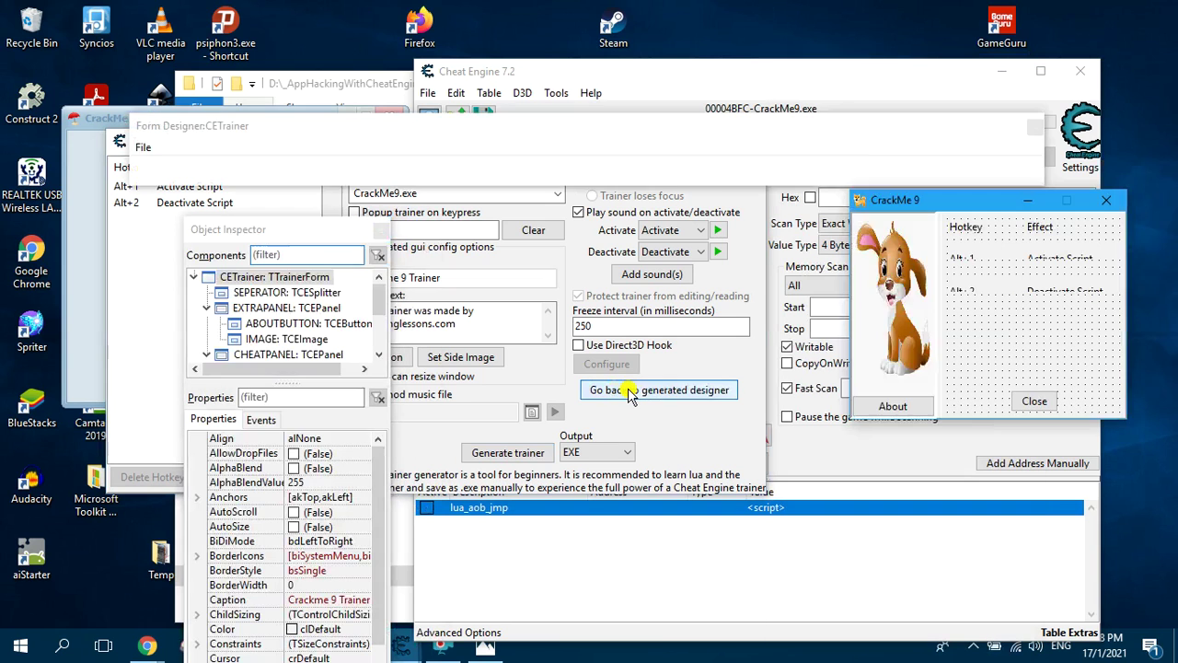
click(231, 124)
drag(257, 232, 193, 138)
drag(902, 201, 882, 189)
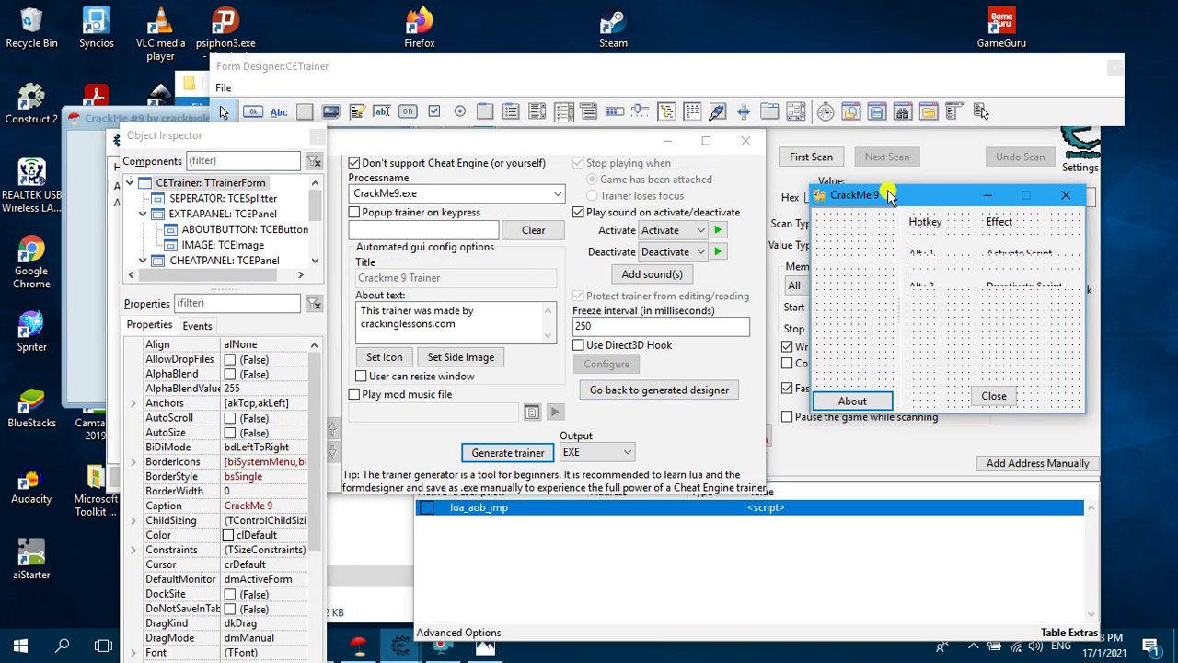
Make the Alt+2 Deactivate Script row taller (height 43) and move it lower
click(962, 256)
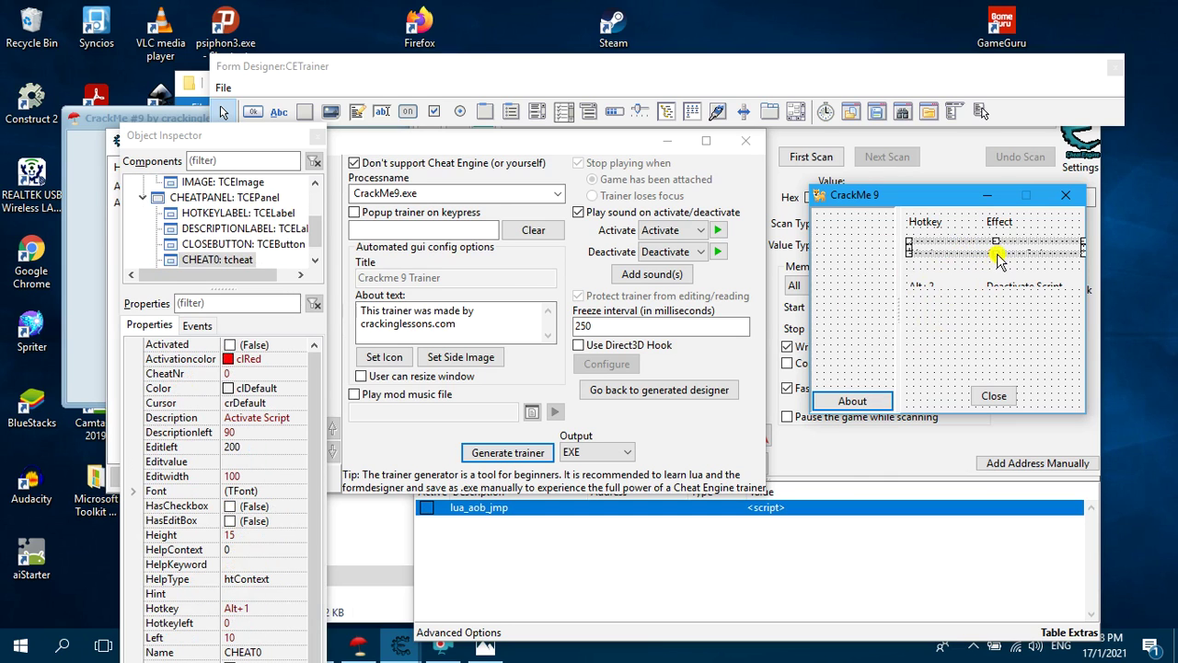
click(978, 280)
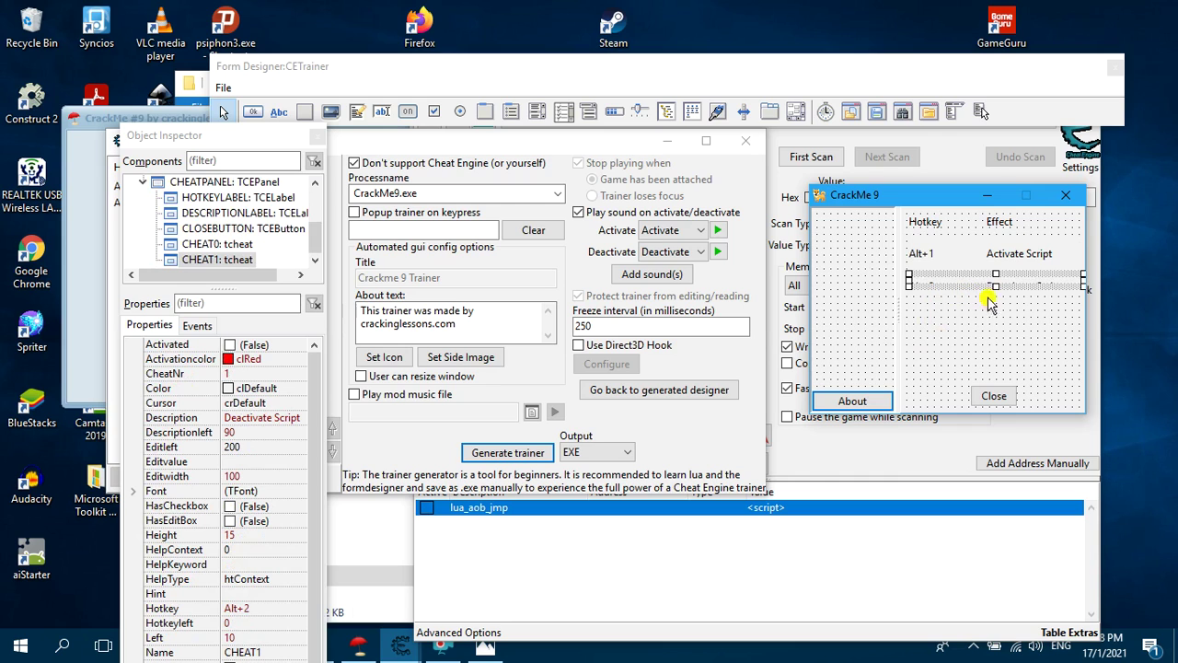
drag(995, 286, 994, 313)
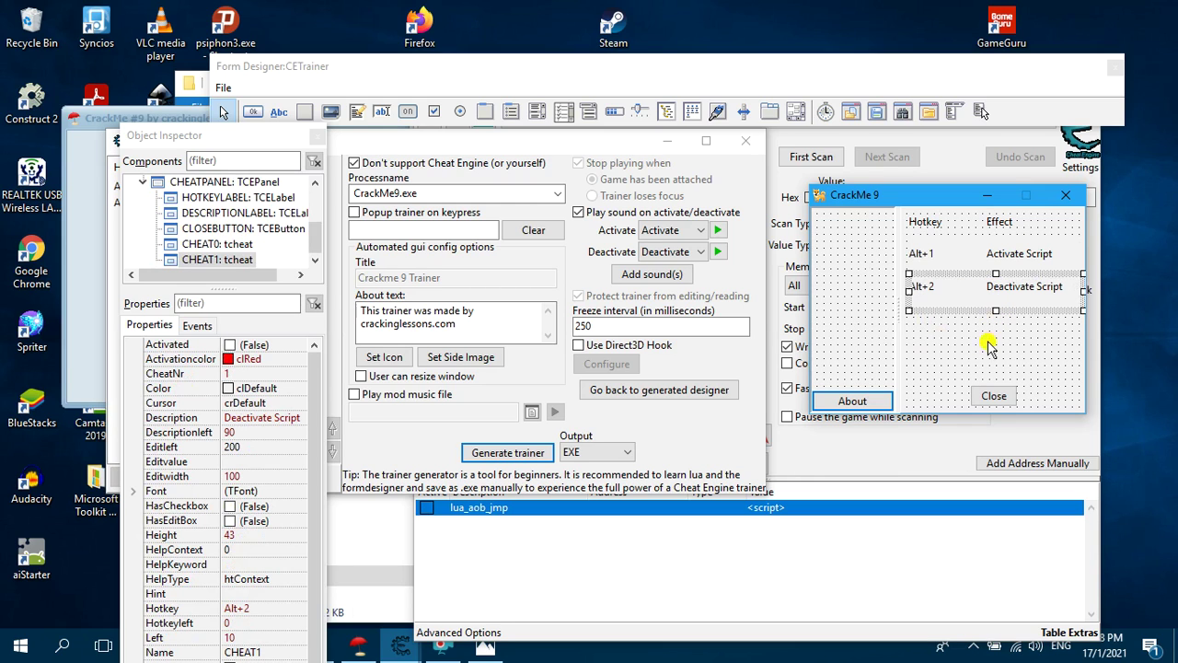
click(994, 263)
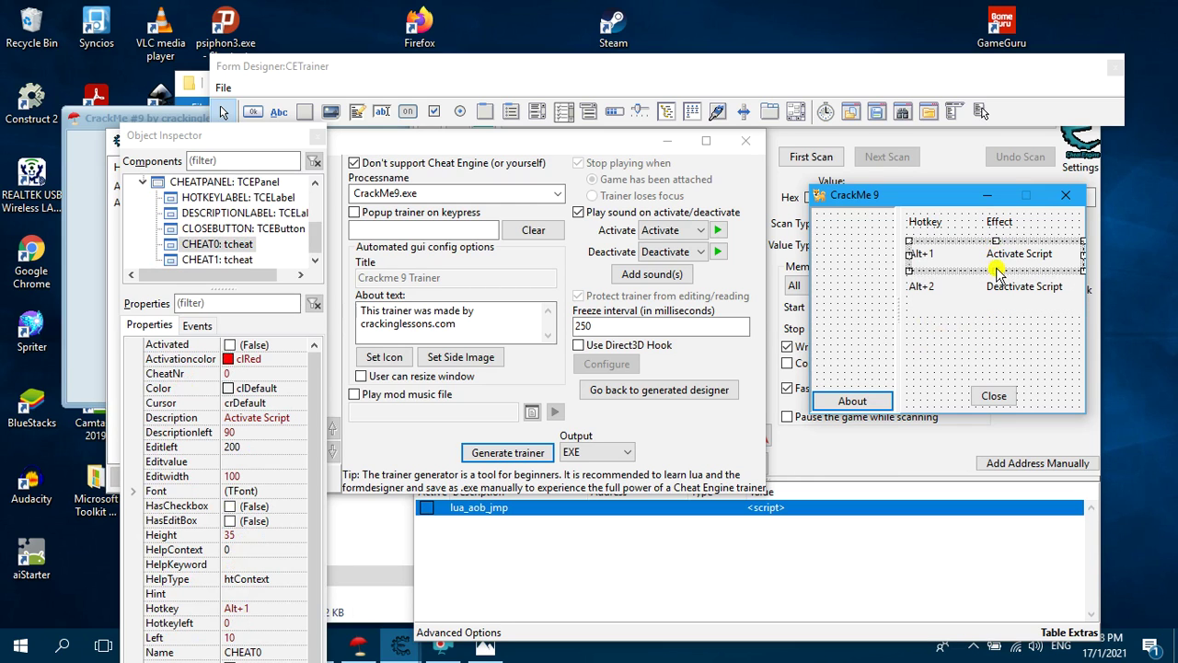
click(979, 295)
drag(941, 293, 940, 316)
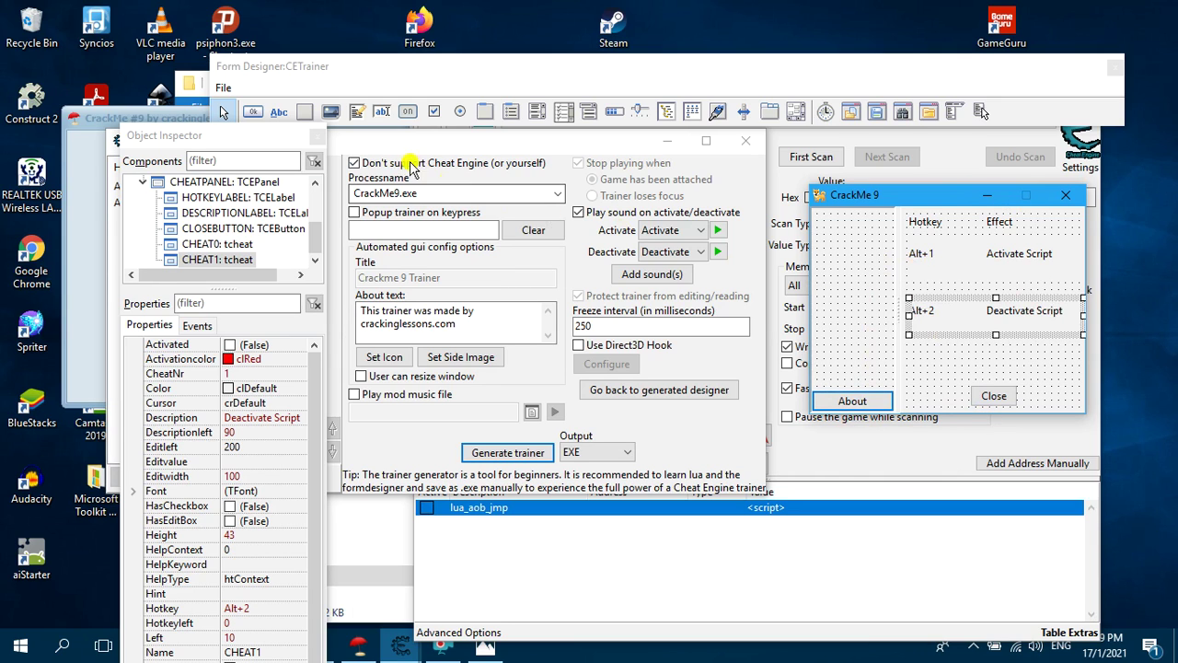
click(225, 88)
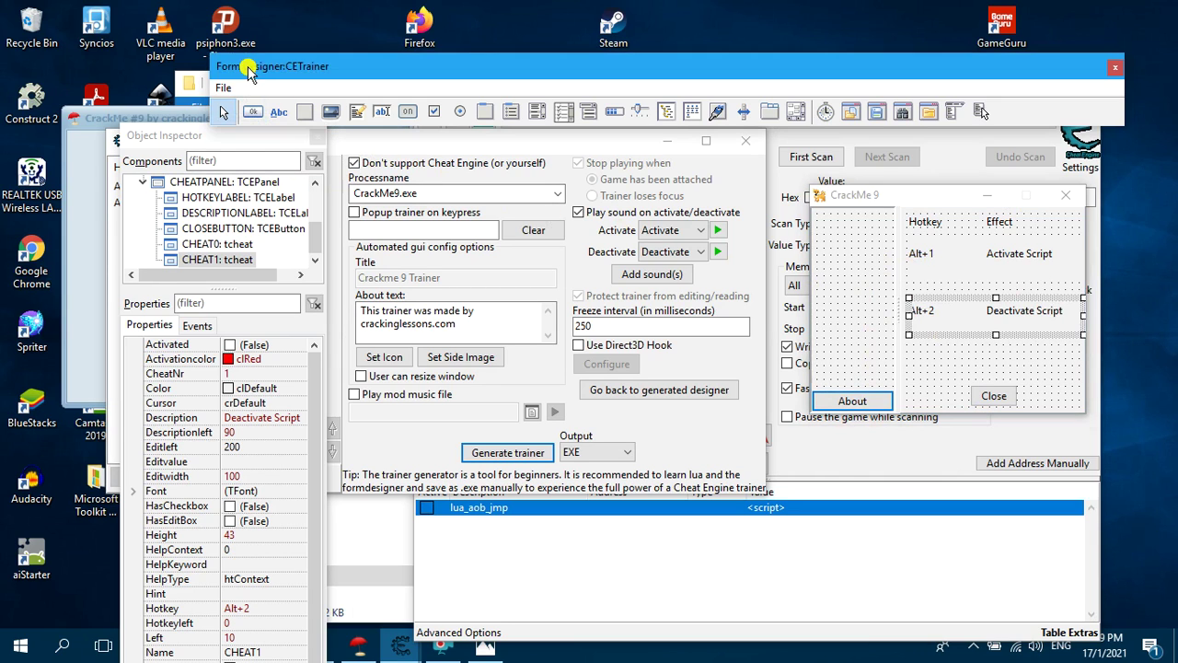
Save the Form Designer layout under the file name crackme9 (.frm)
click(231, 90)
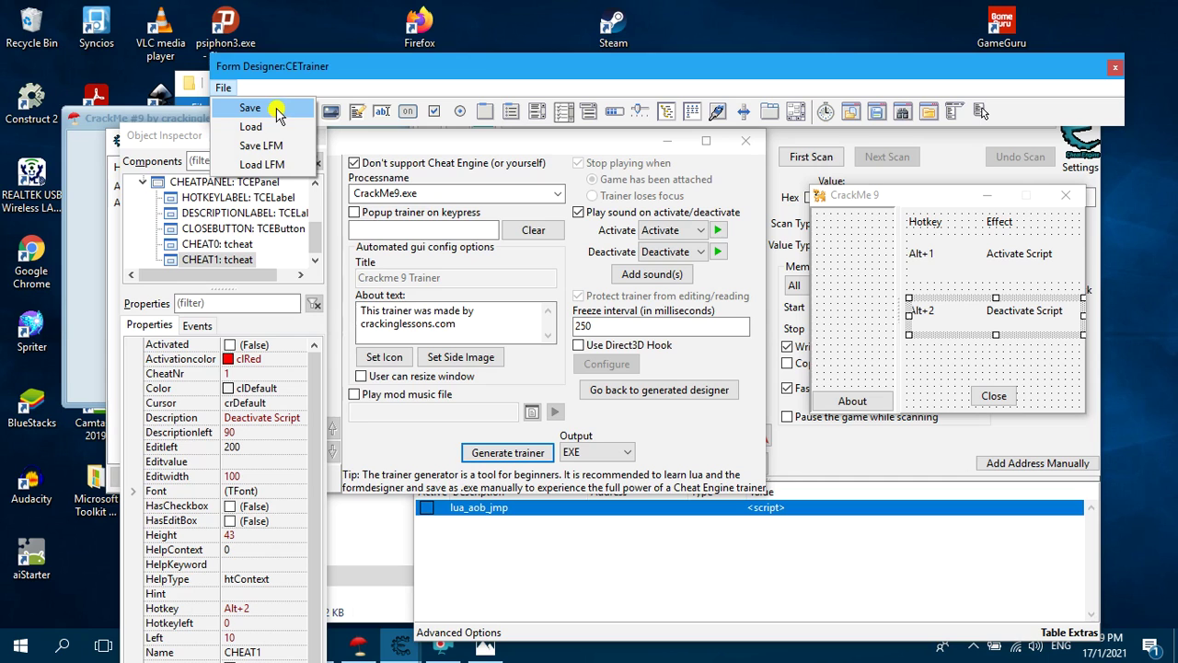
click(250, 108)
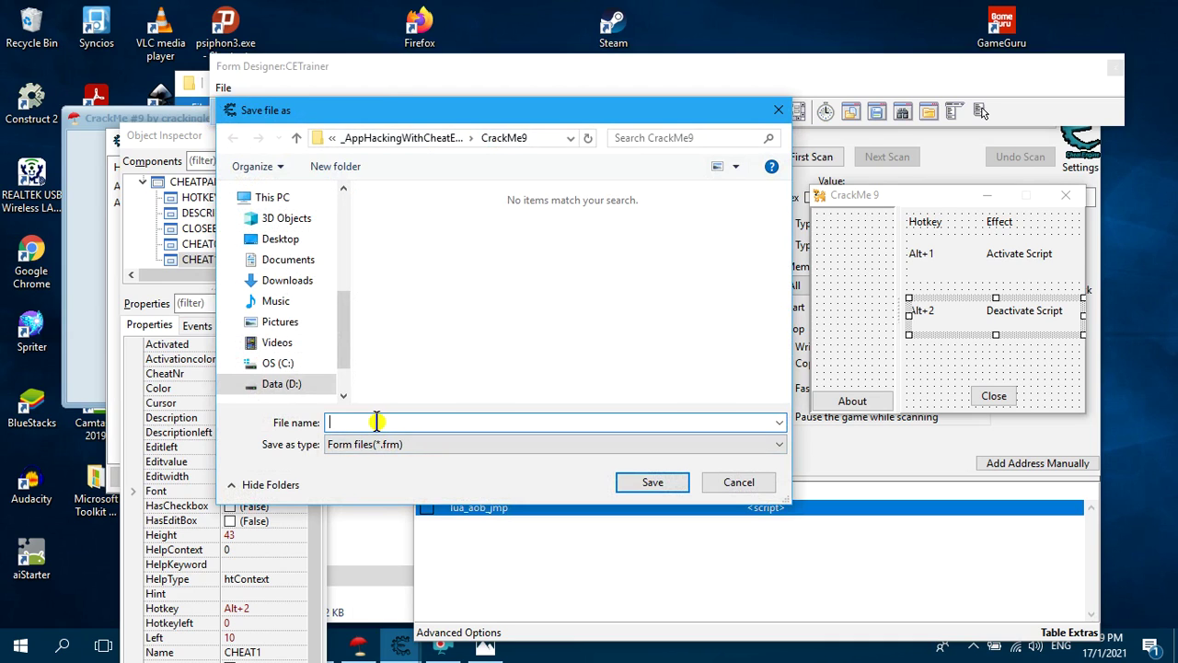
text(crackme)
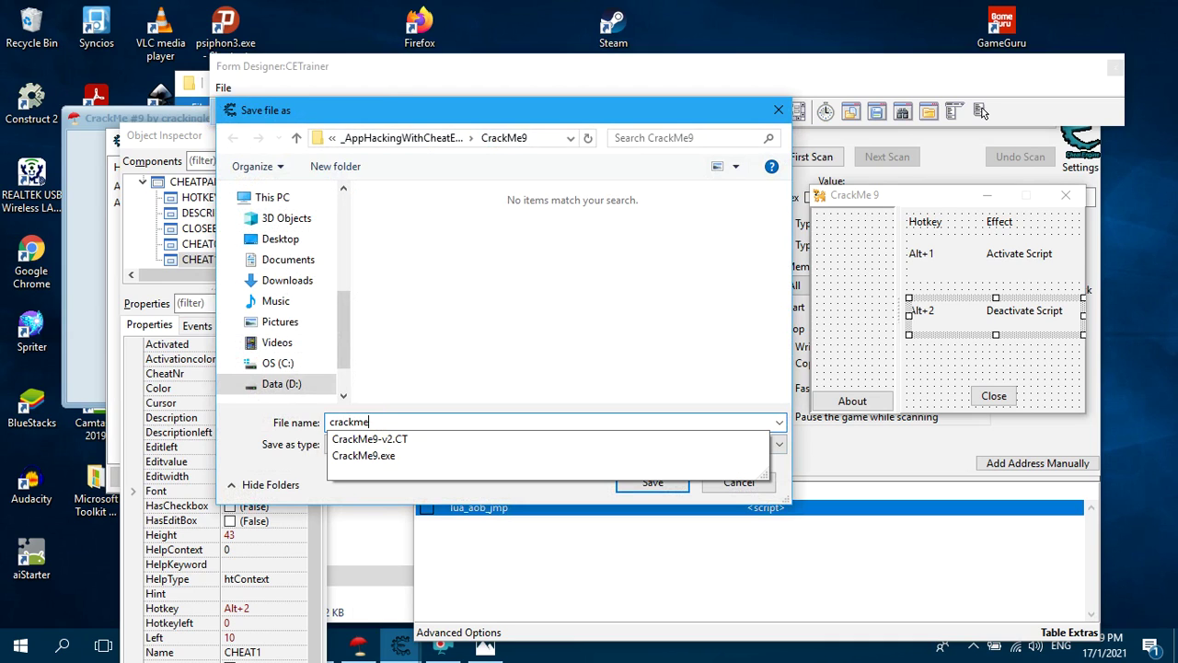
text(9)
click(247, 467)
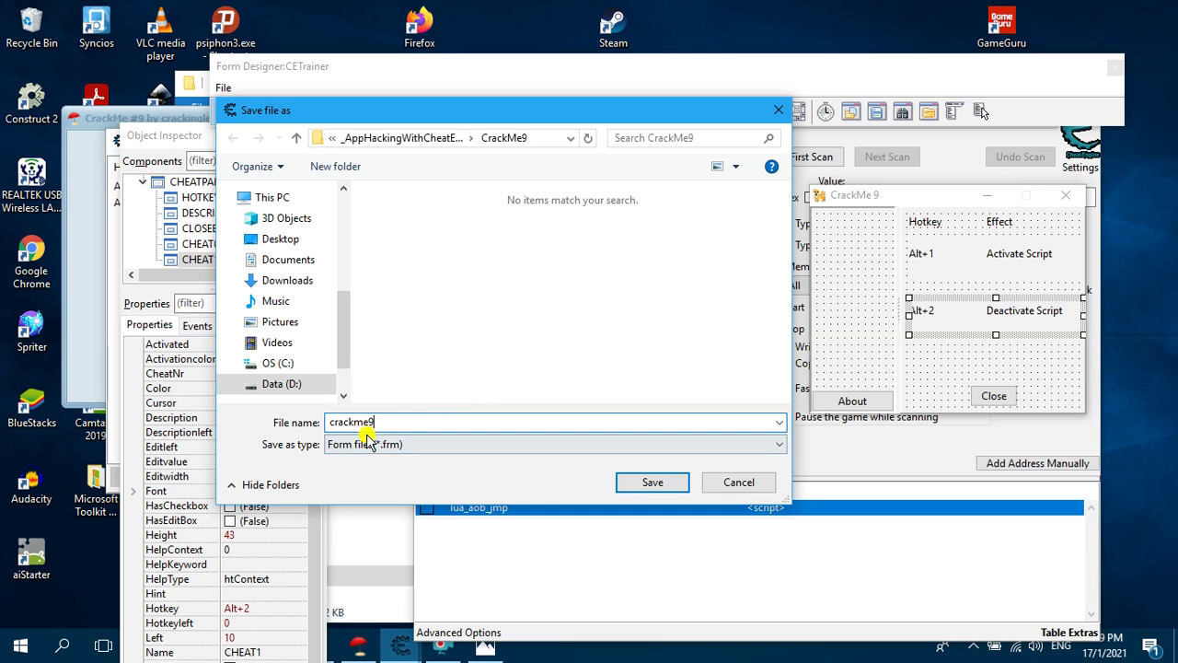
click(660, 488)
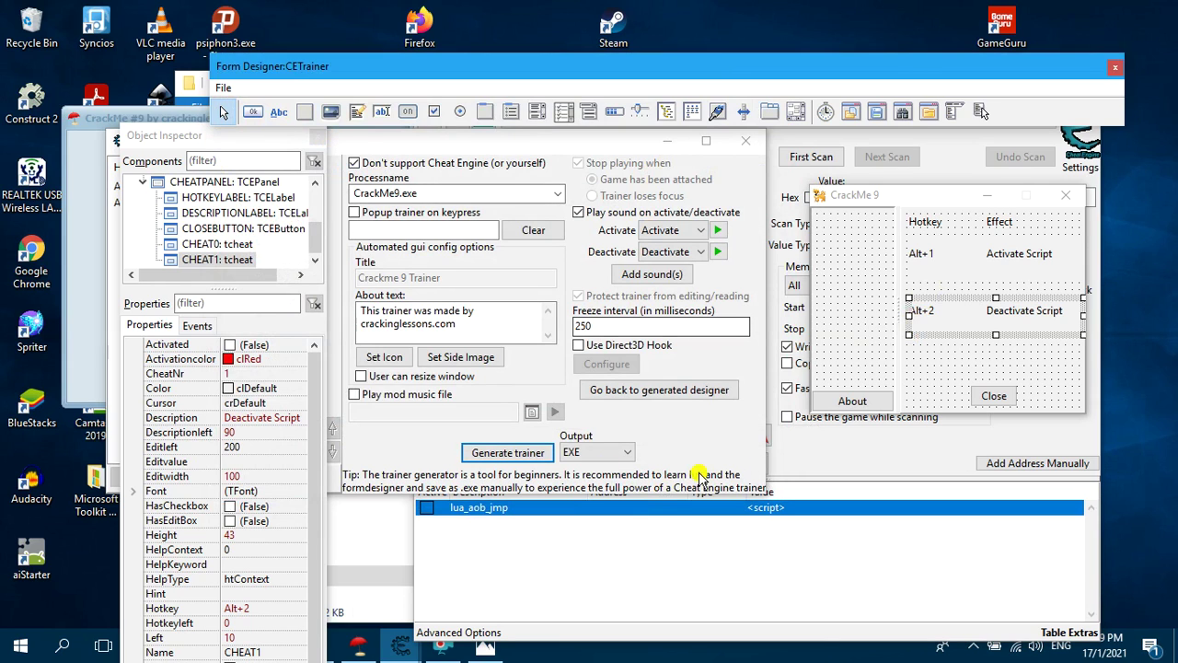
Generate the trainer and save it under the name 'crackme9 trainer'
click(524, 453)
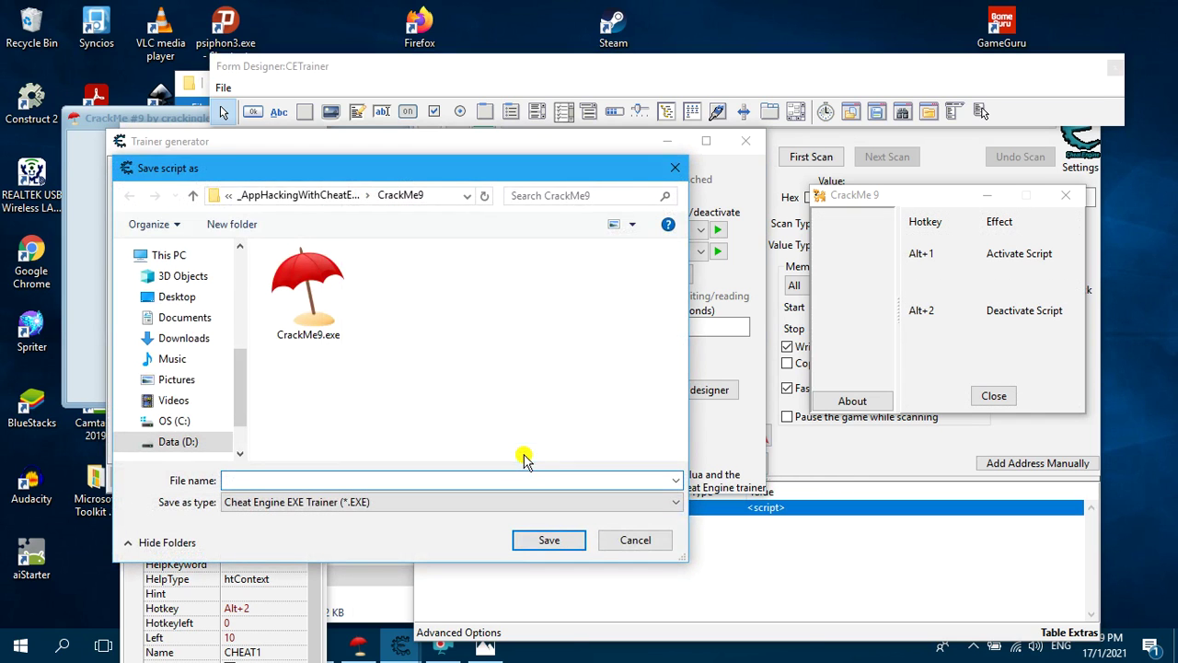
drag(308, 173, 714, 165)
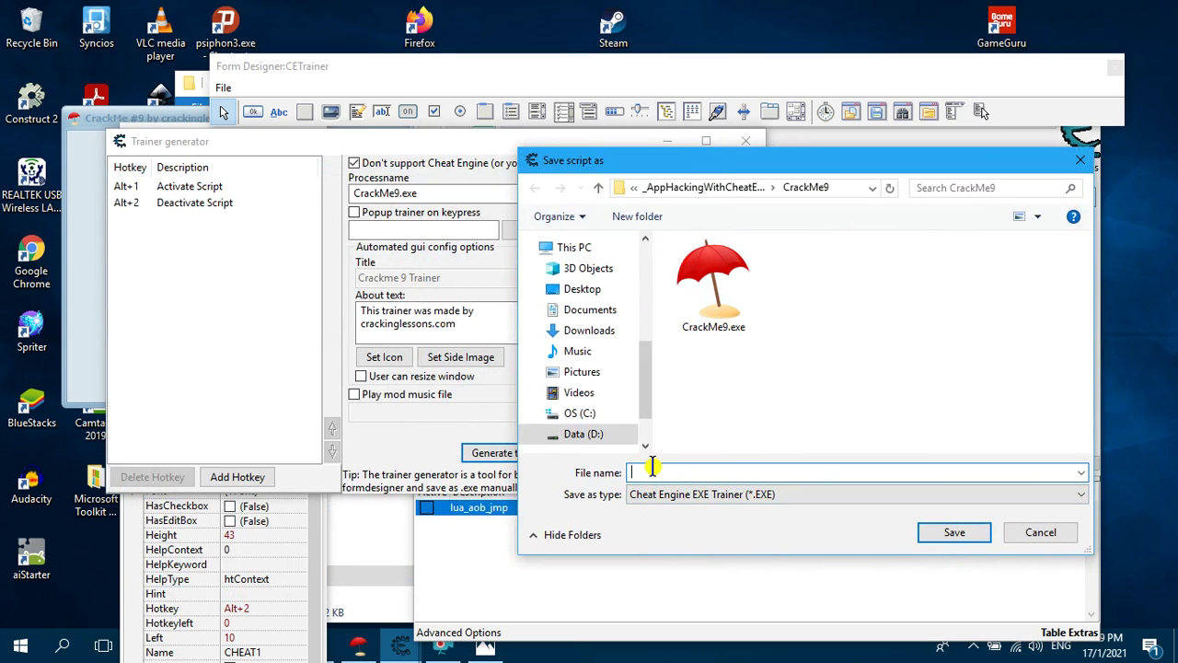
text(crac)
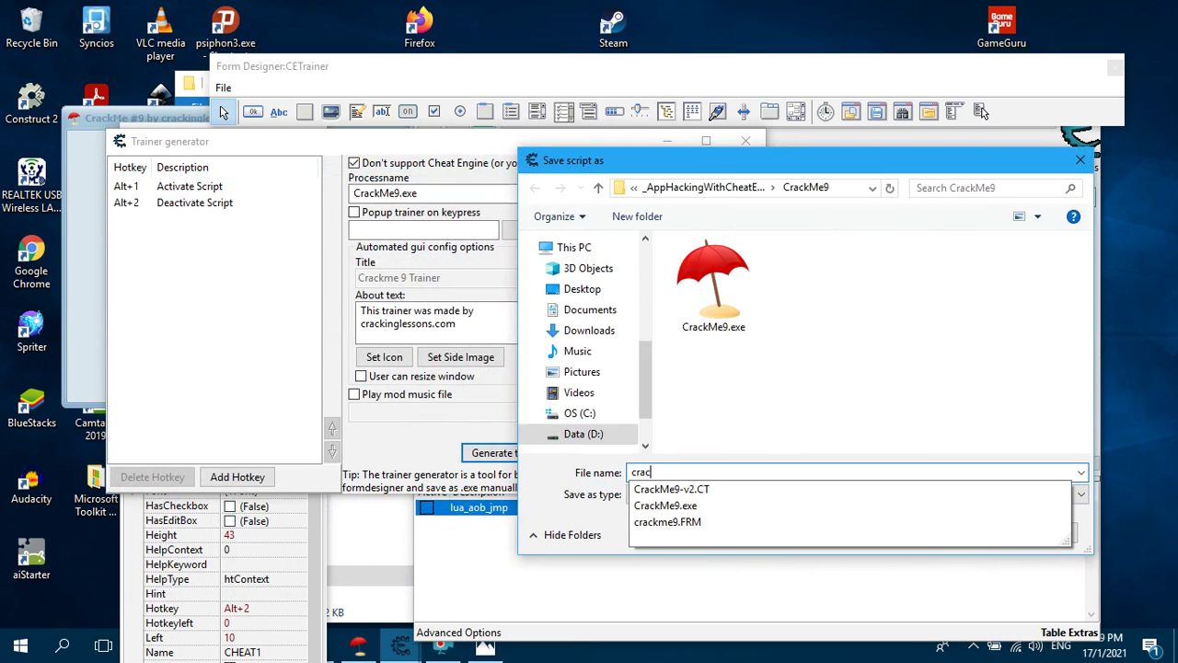
text(kme9 trainer)
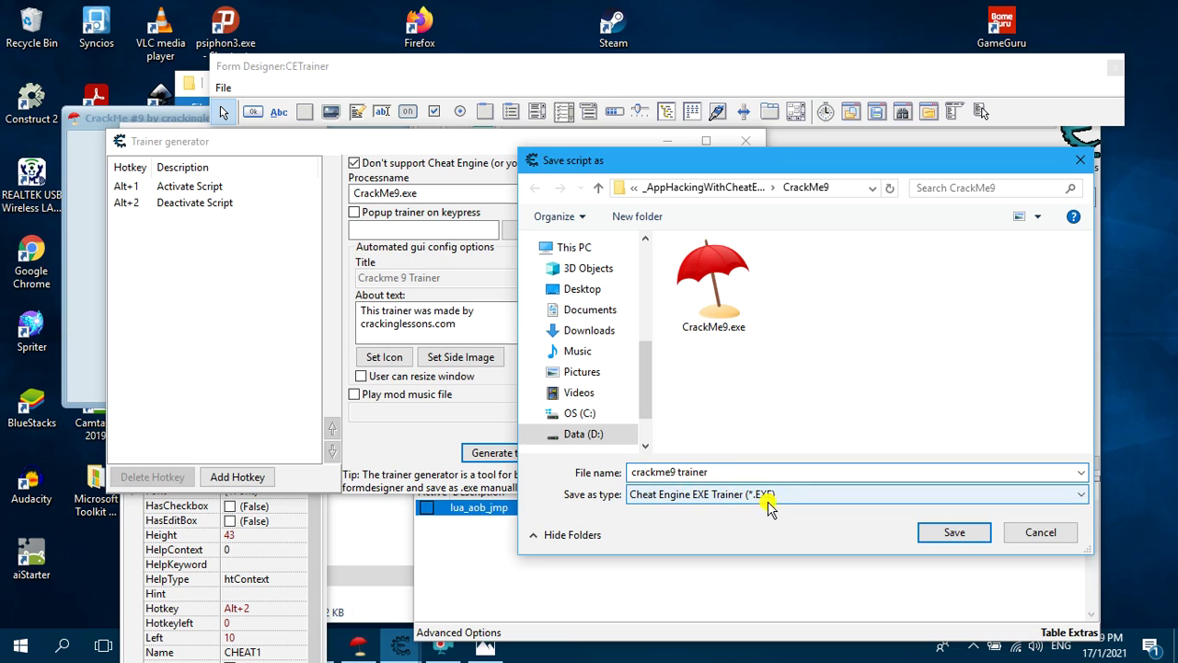
click(953, 534)
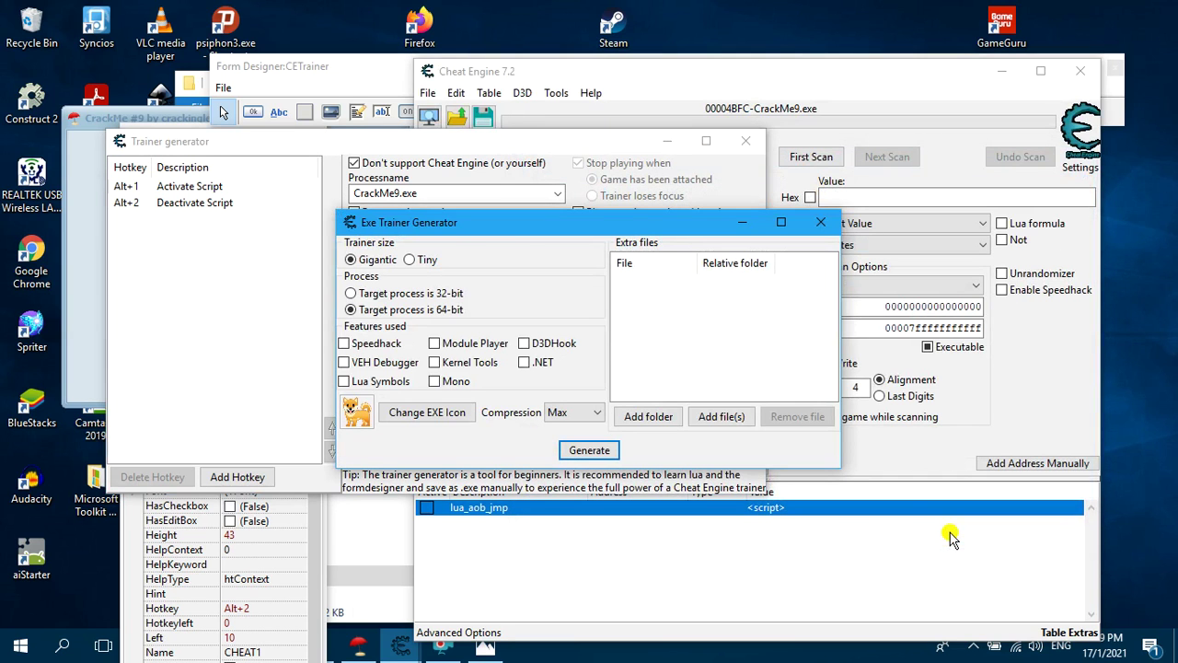
Set the trainer EXE icon to dog.ico and close the icon picker
click(427, 412)
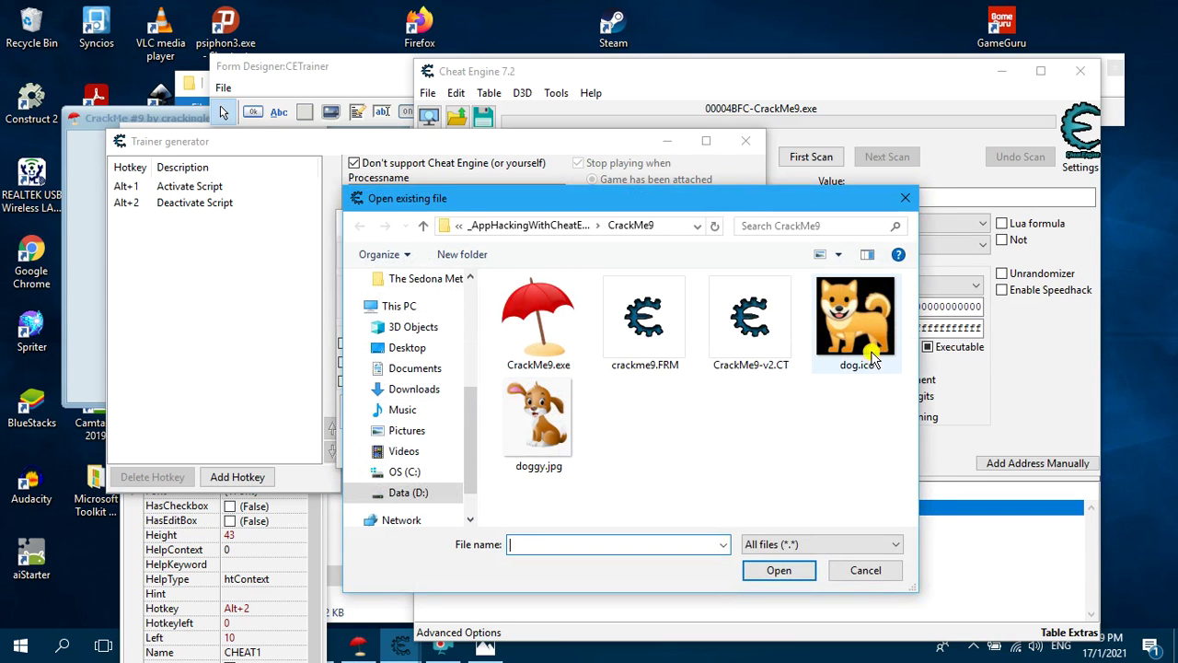
click(865, 343)
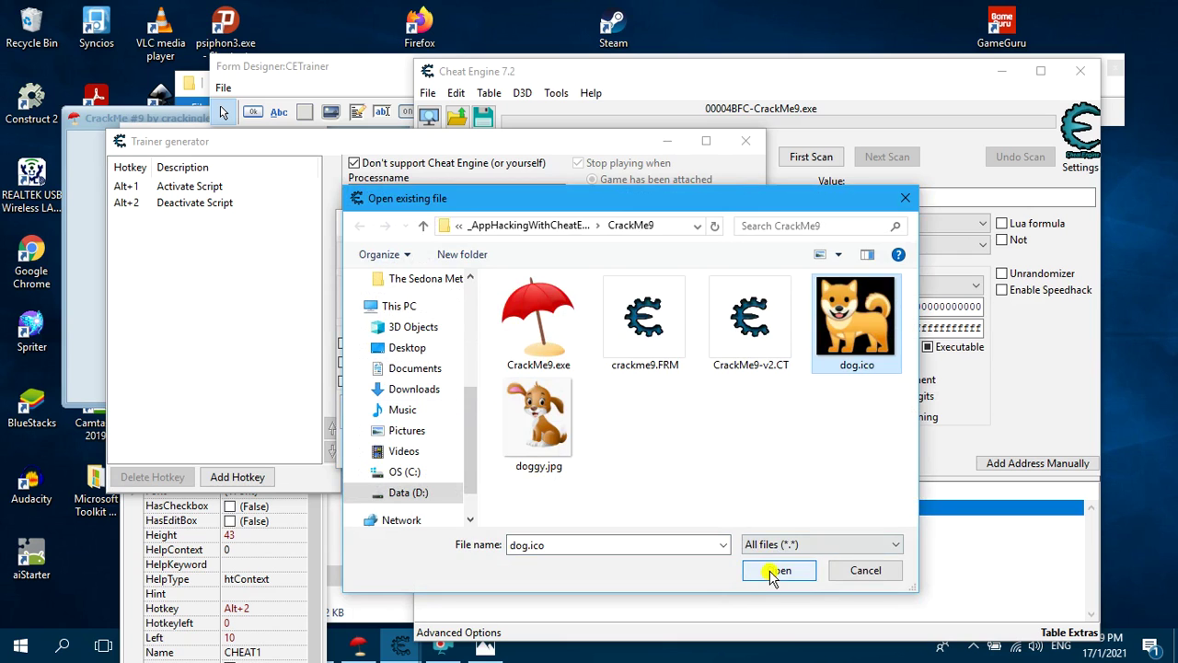
click(776, 570)
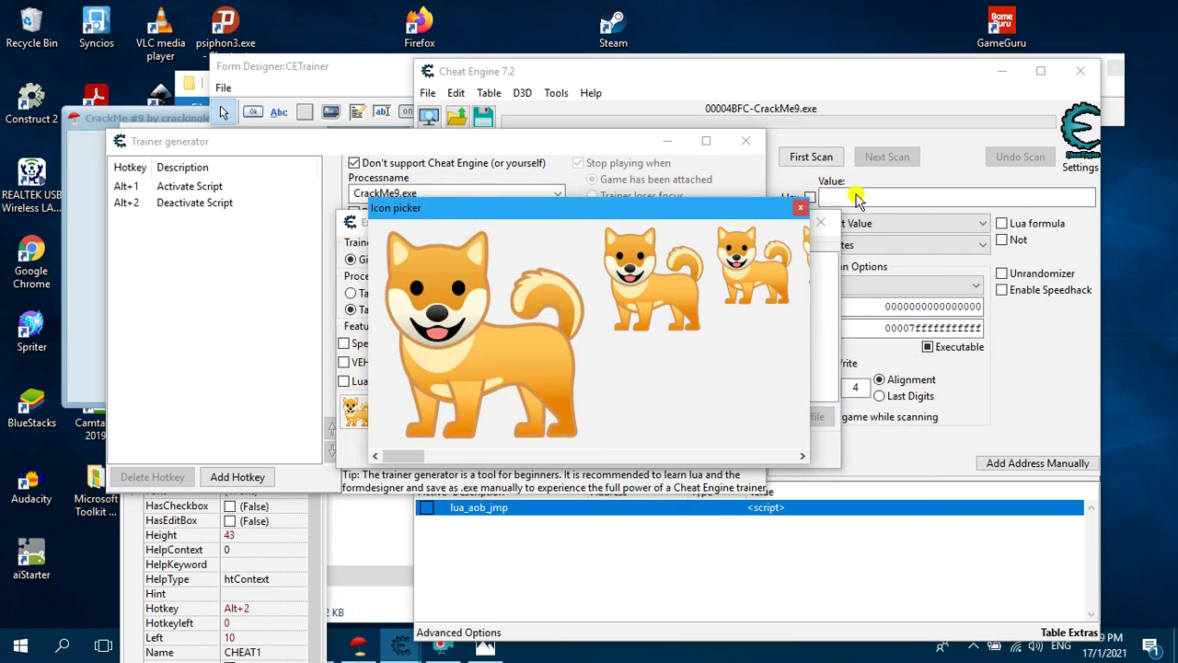
click(800, 208)
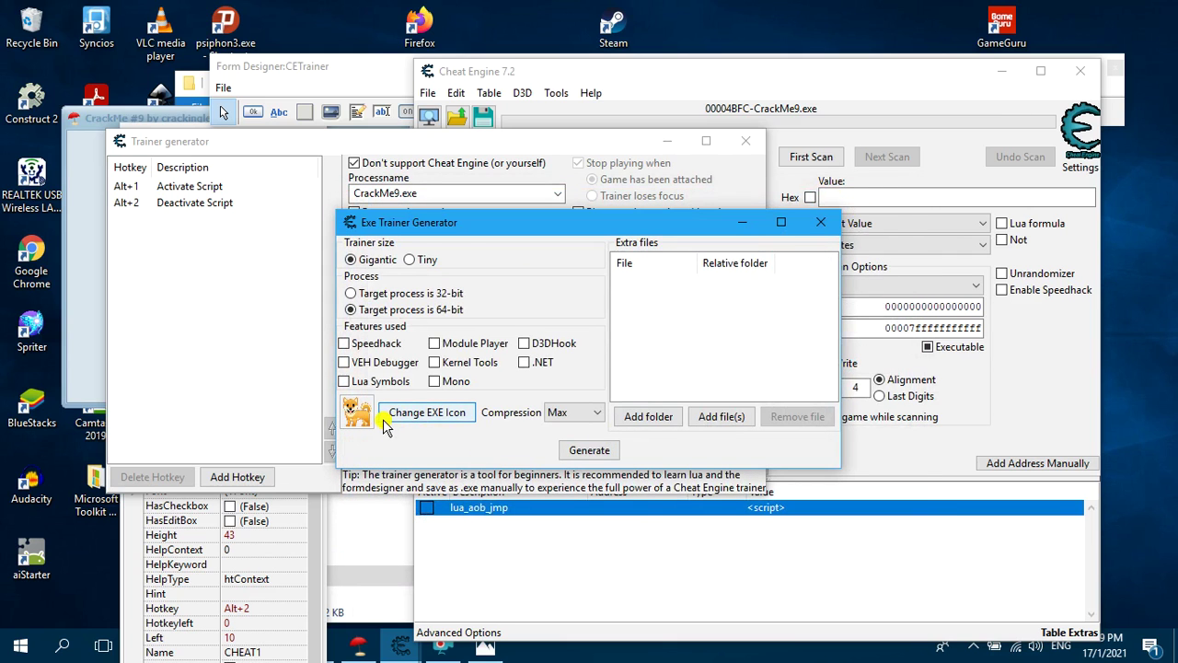
Generate a gigantic trainer EXE for a 32-bit target, acknowledge success, and close the build settings
click(351, 294)
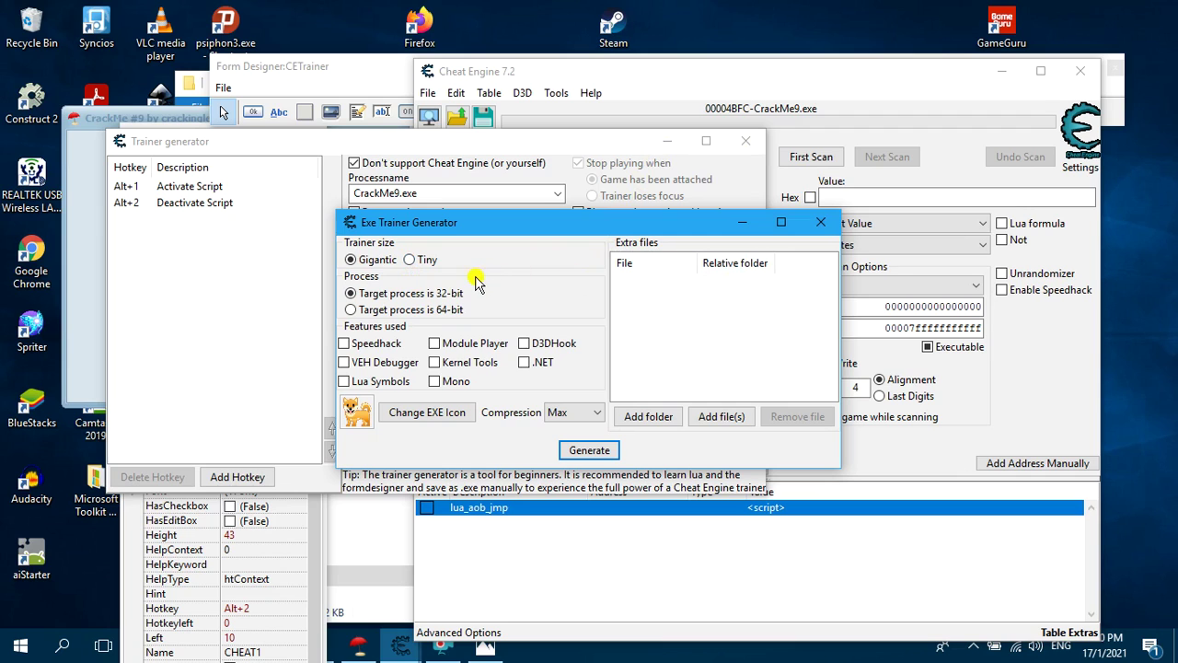
click(350, 260)
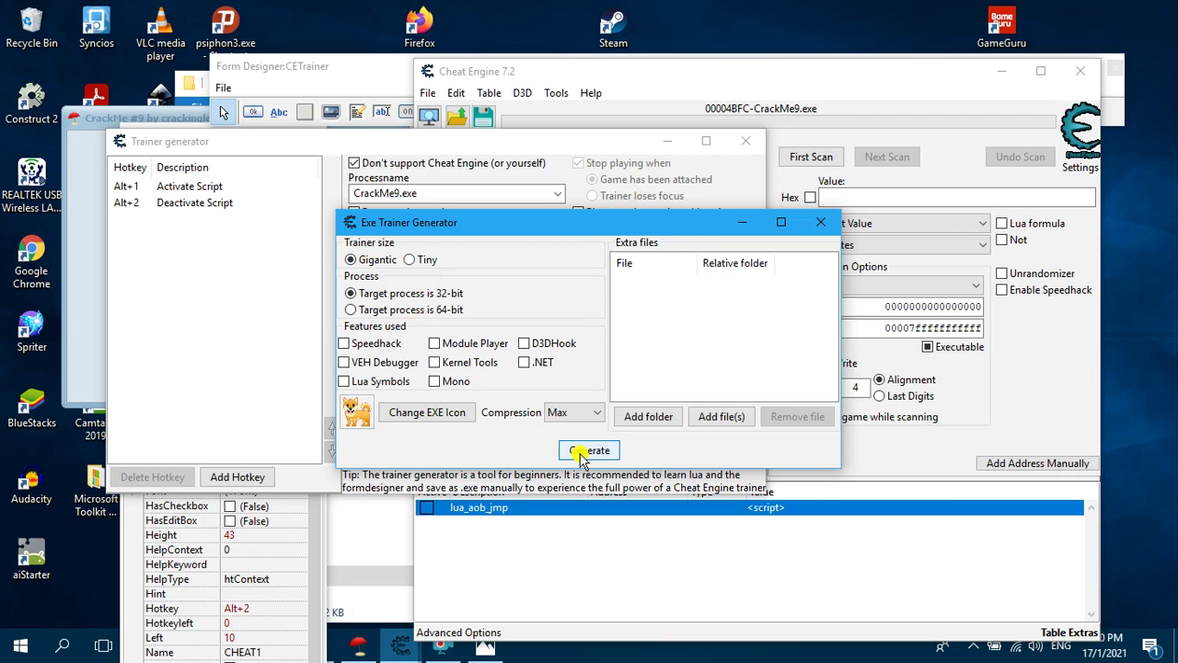
click(579, 454)
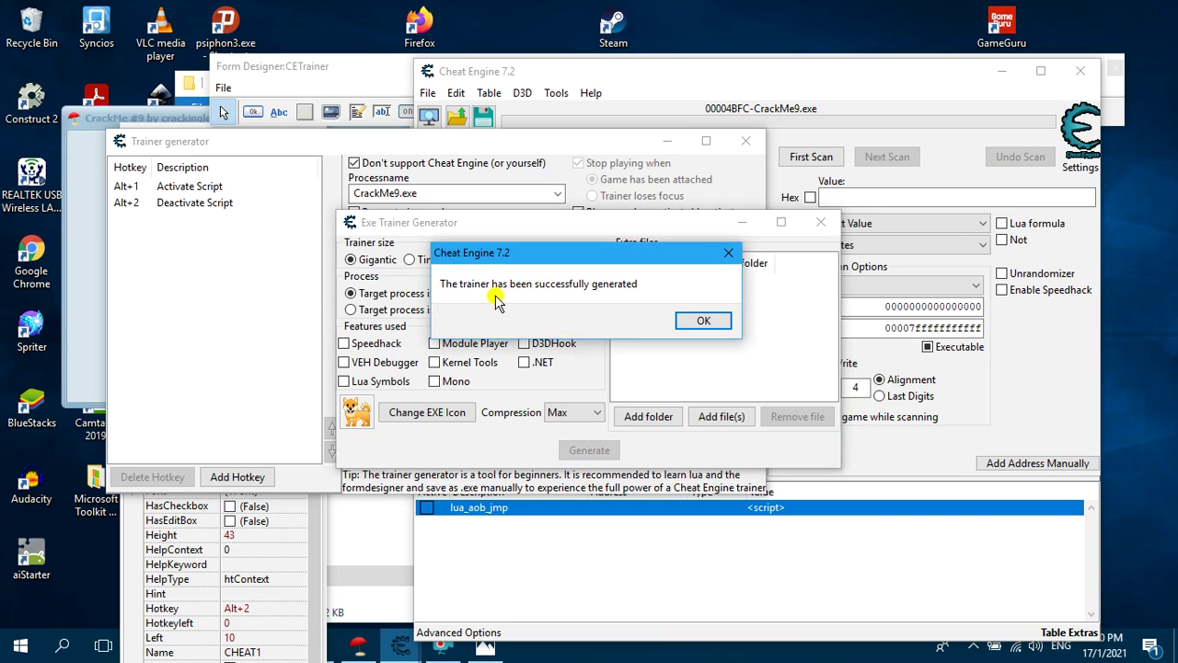
click(705, 321)
click(820, 223)
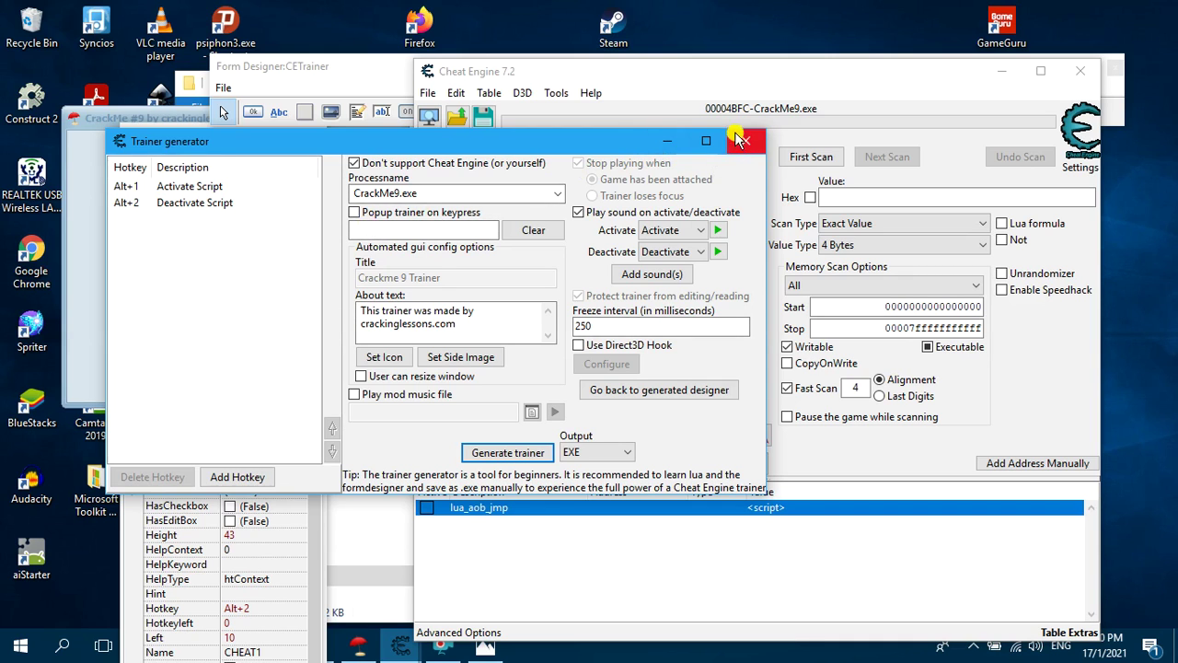
Save the form design over crackme9.FRM, then close the Trainer generator and Form Designer
click(313, 79)
click(224, 87)
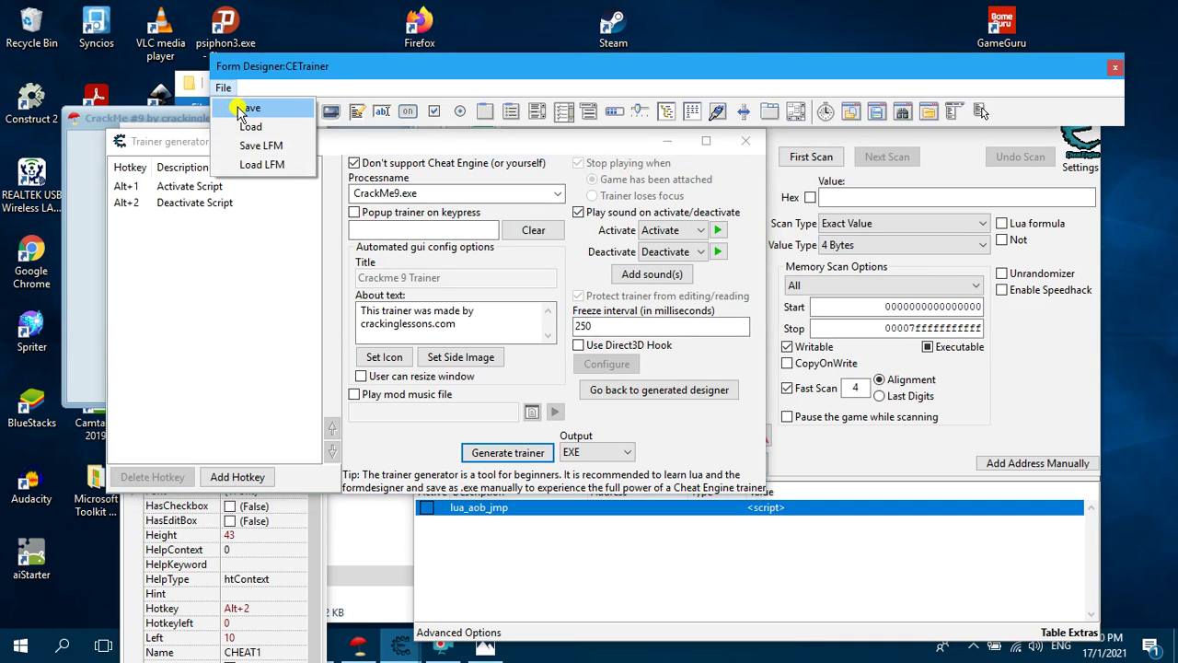
click(241, 110)
click(391, 246)
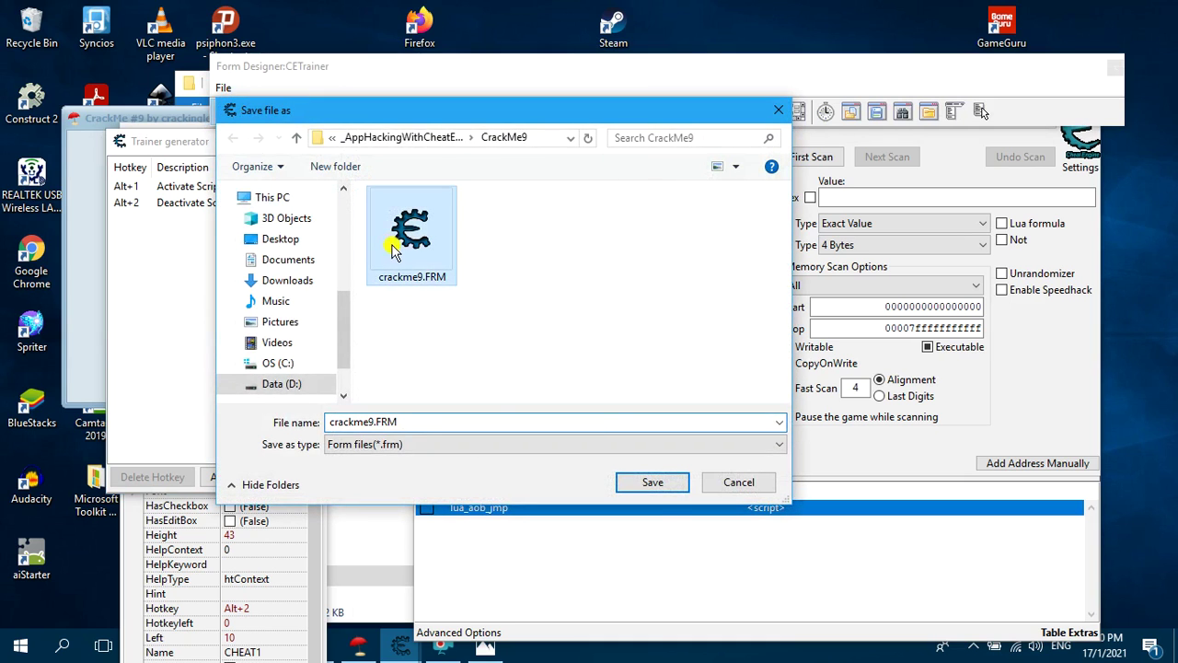
click(652, 482)
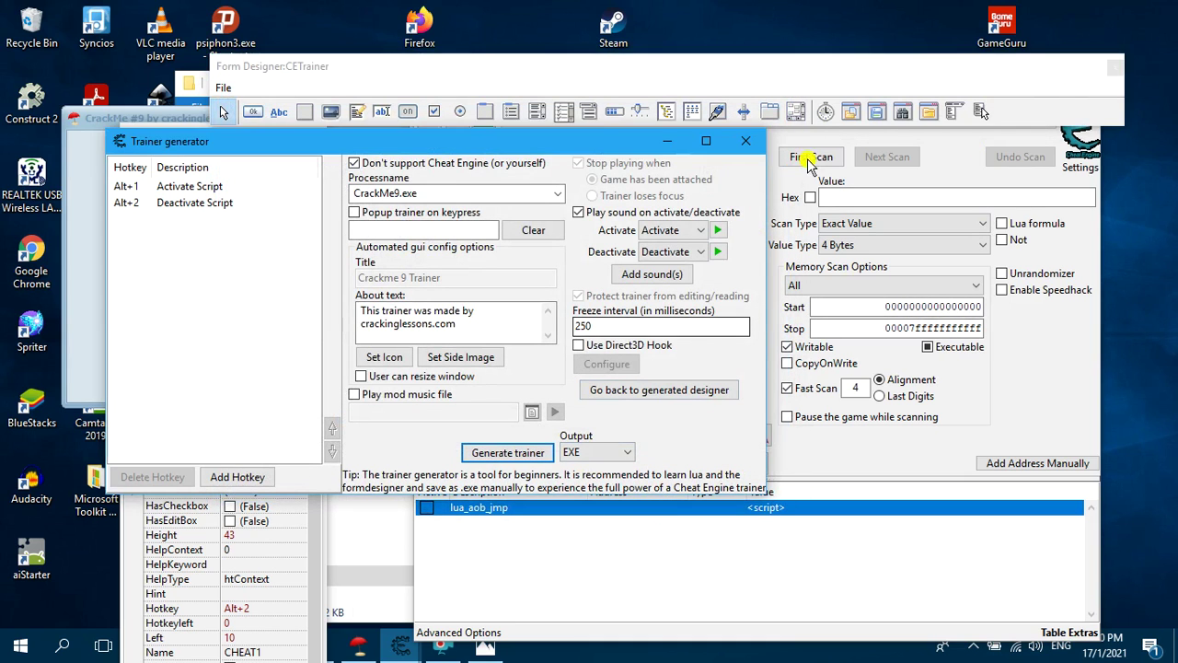
click(746, 140)
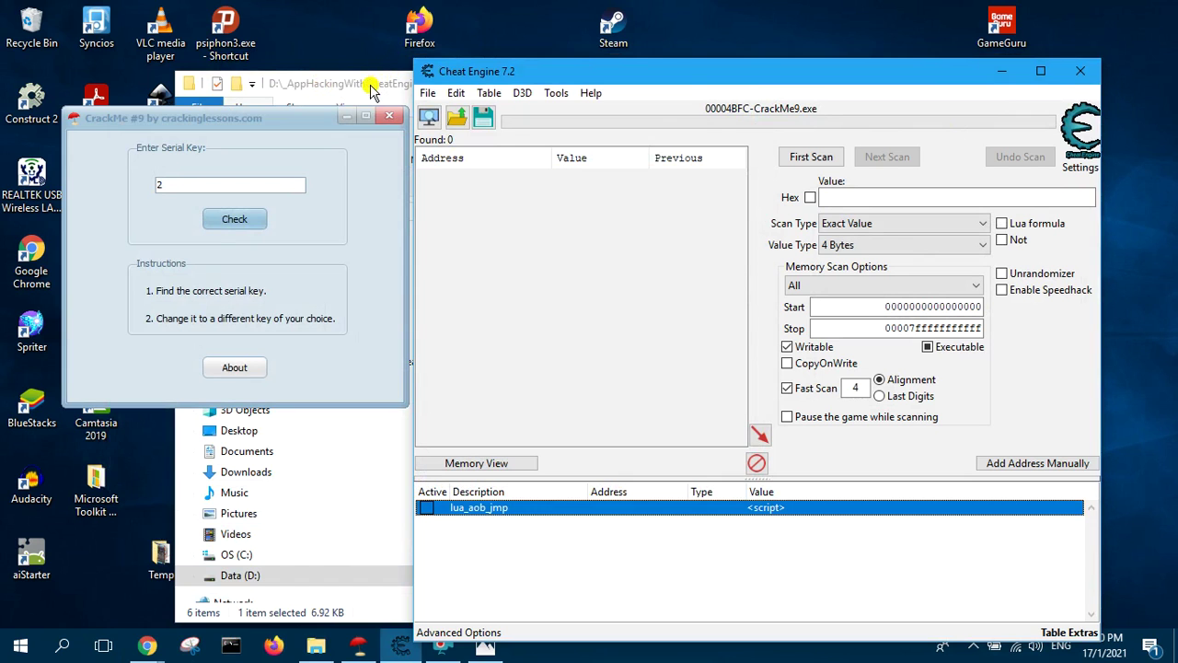
Close Cheat Engine, arrange the CrackMe9 folder and CrackMe #9 windows, and launch crackme9 trainer.EXE
click(1080, 71)
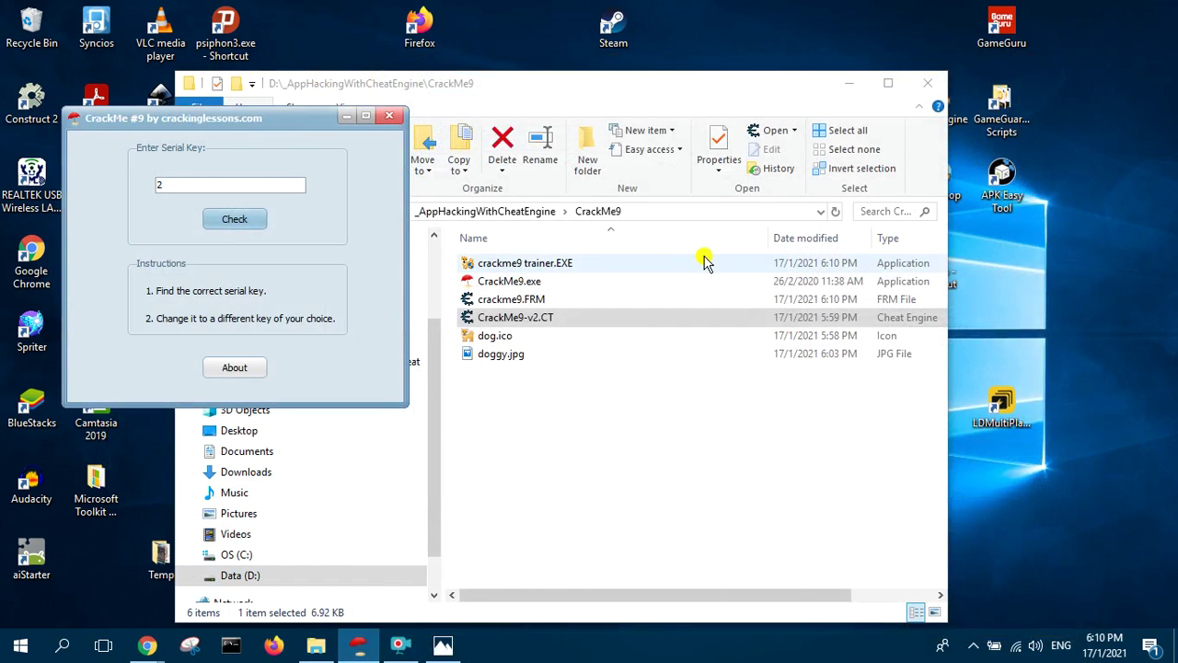
click(529, 460)
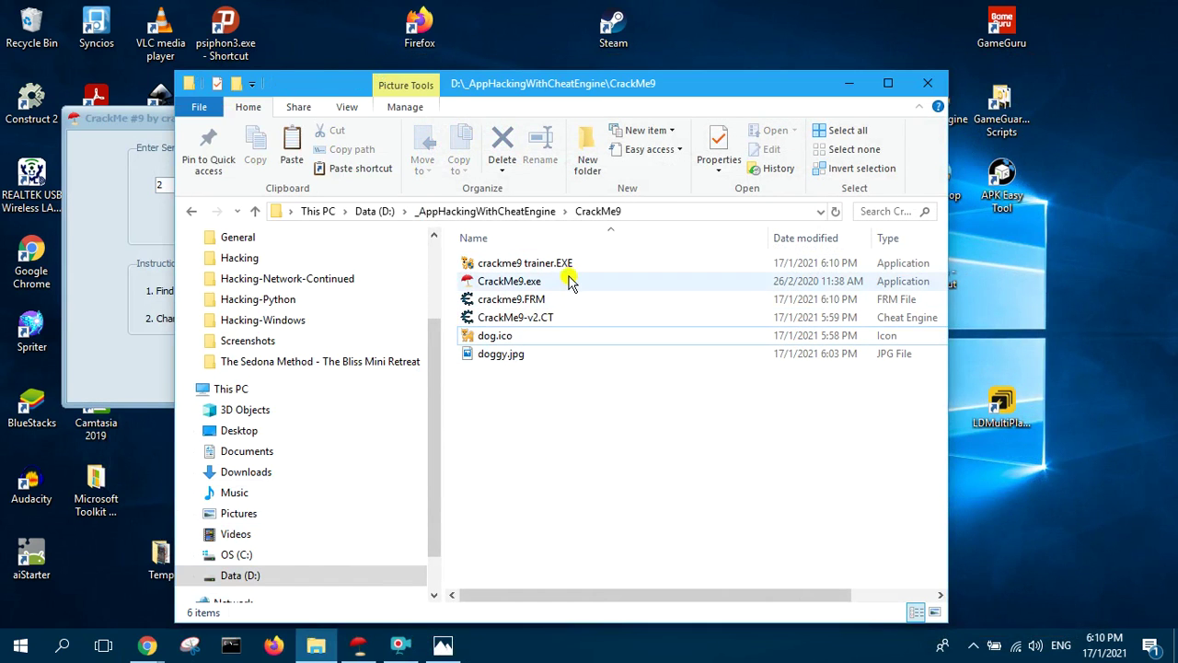
click(557, 265)
drag(535, 85, 795, 87)
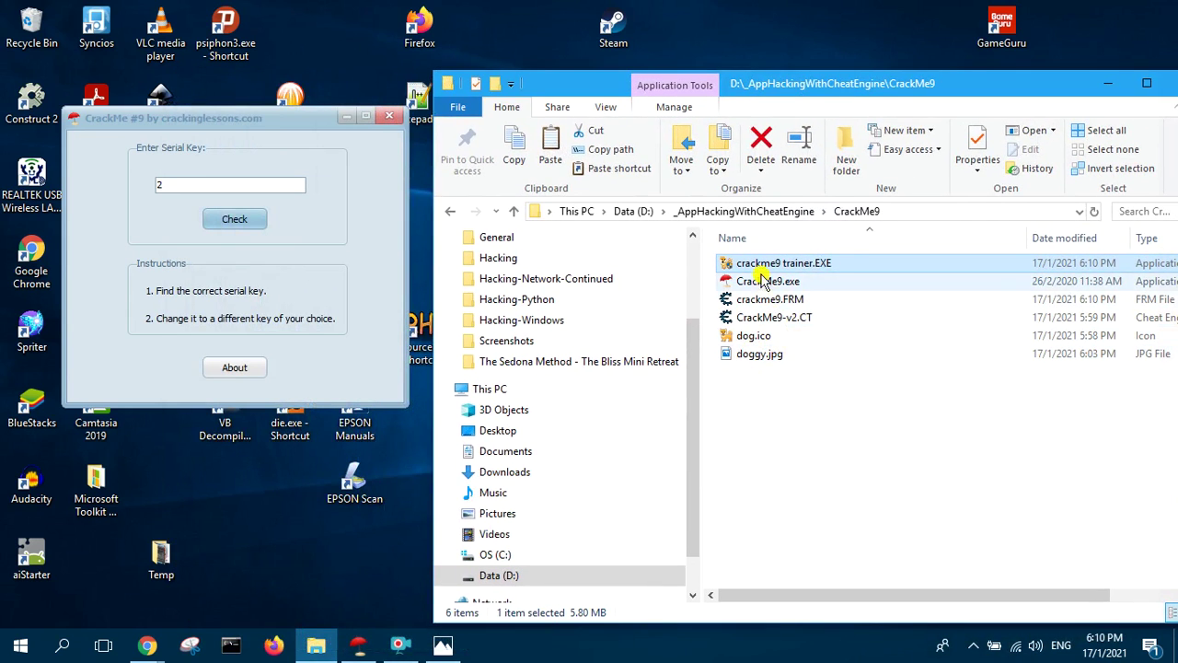
drag(189, 127, 196, 150)
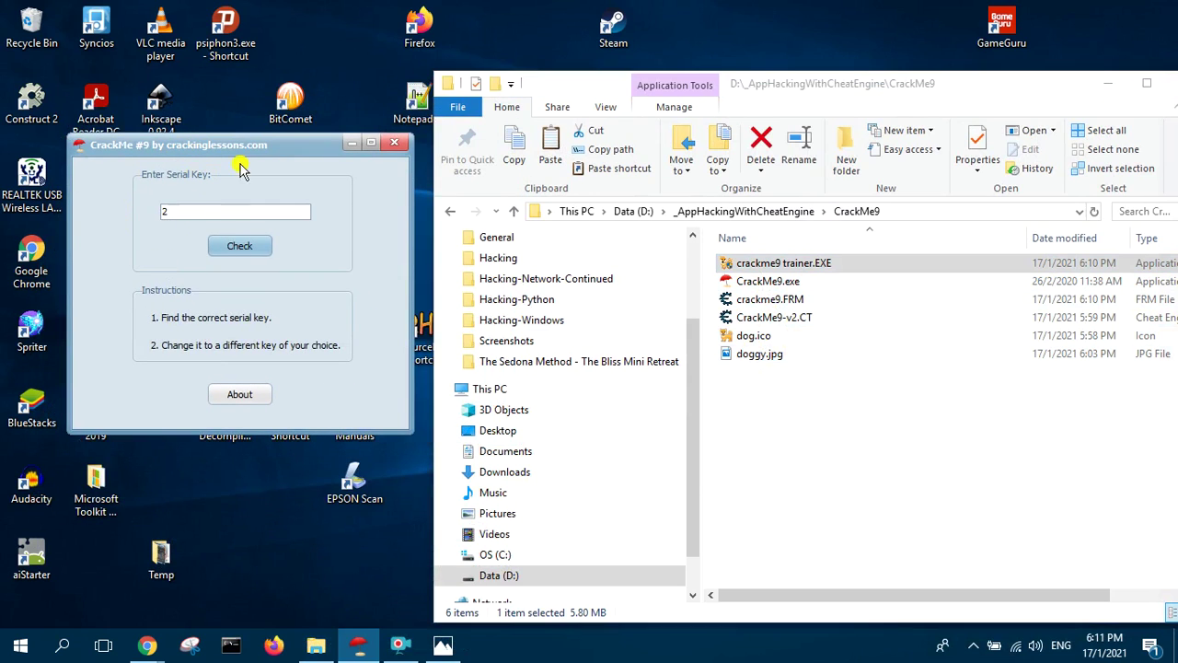
click(803, 265)
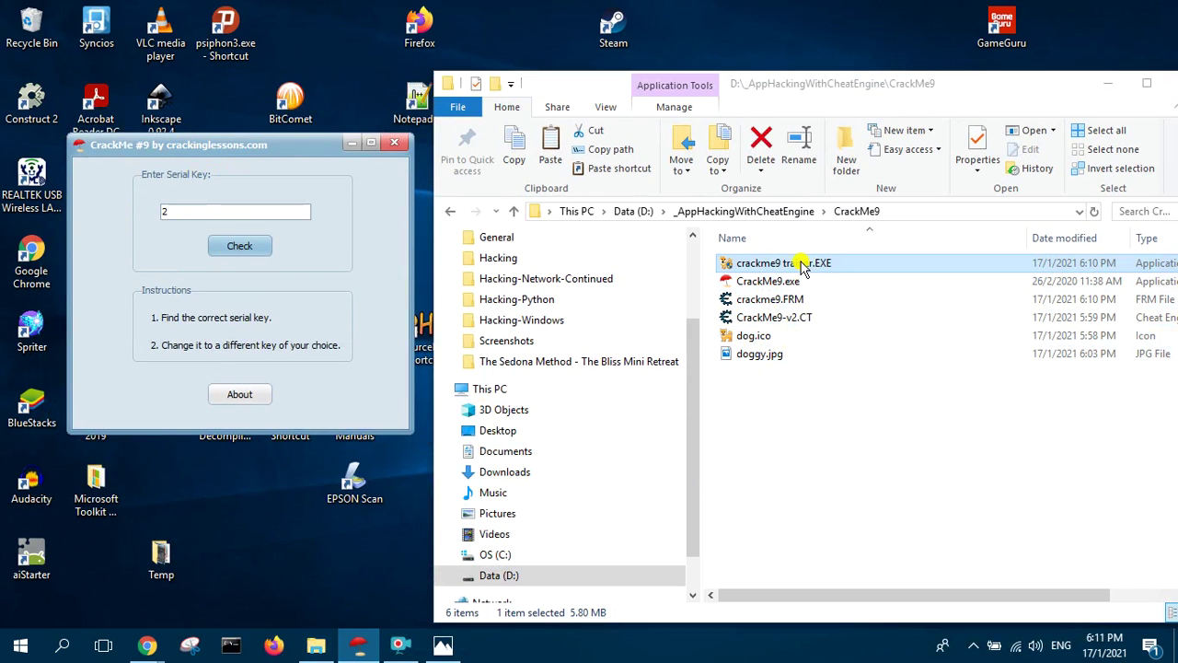
double_click(803, 265)
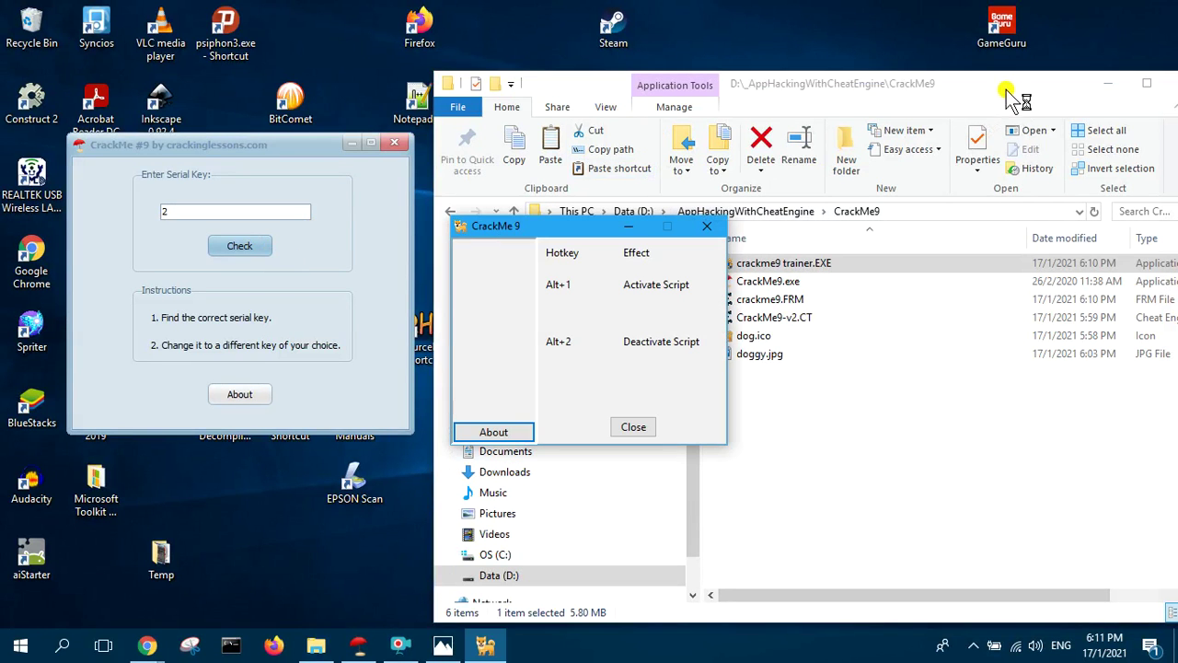
Check key 2 in CrackMe #9 without the cheat and dismiss the wrong-key error
drag(603, 231, 644, 181)
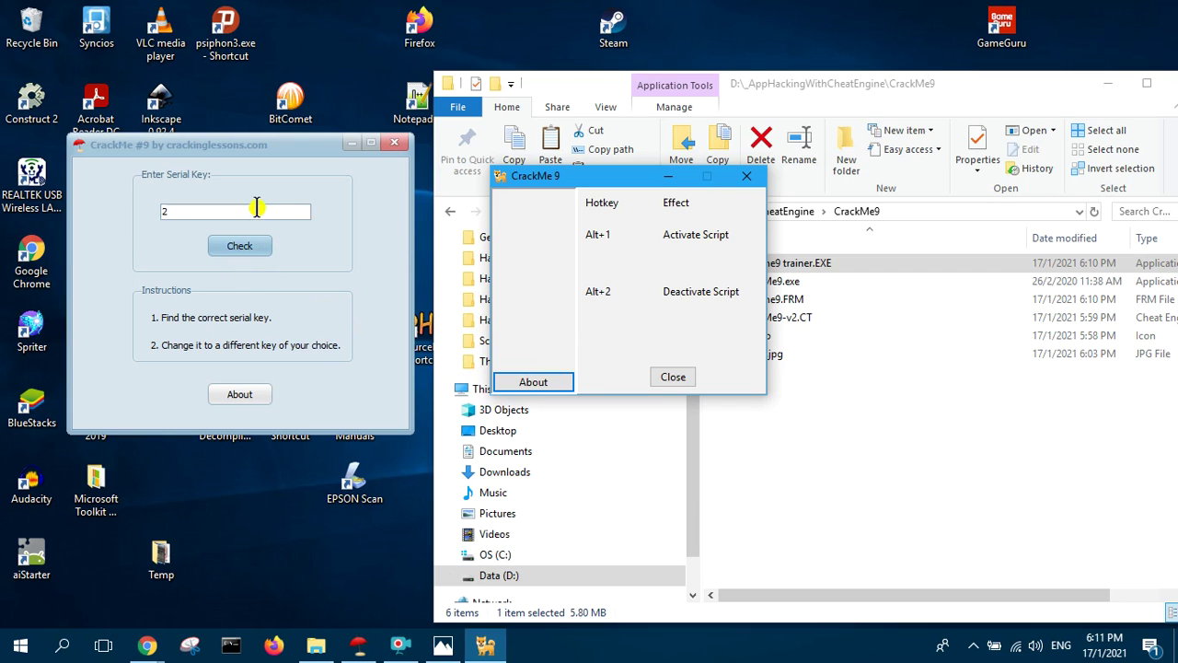
click(239, 251)
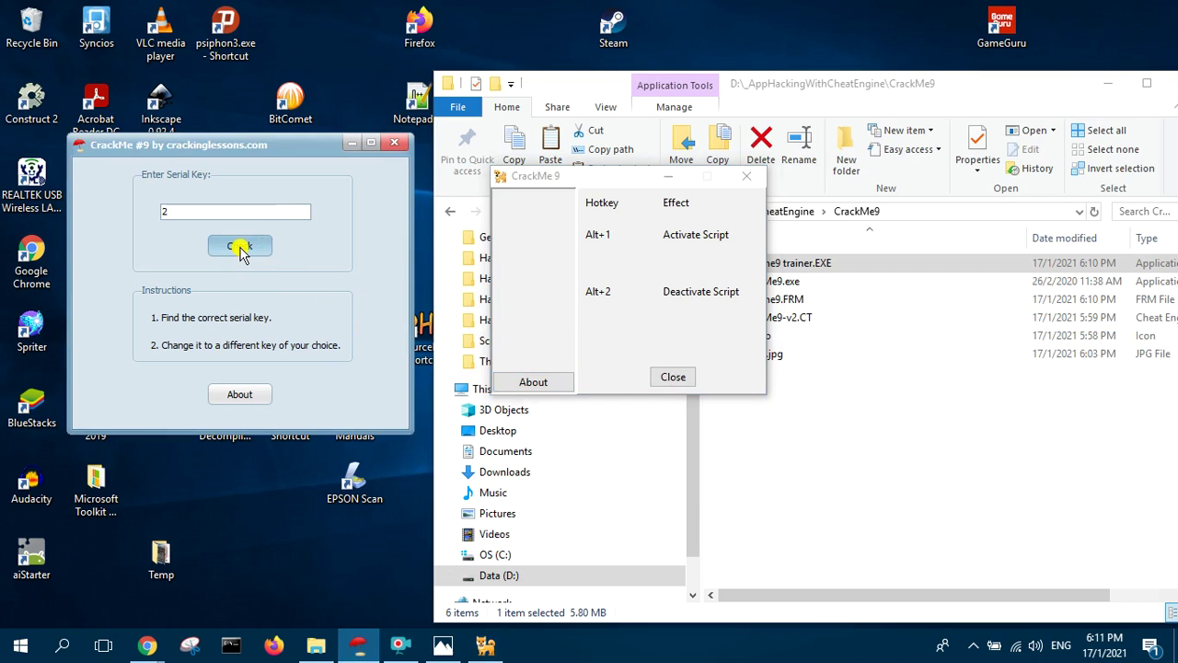
key(Return)
click(210, 246)
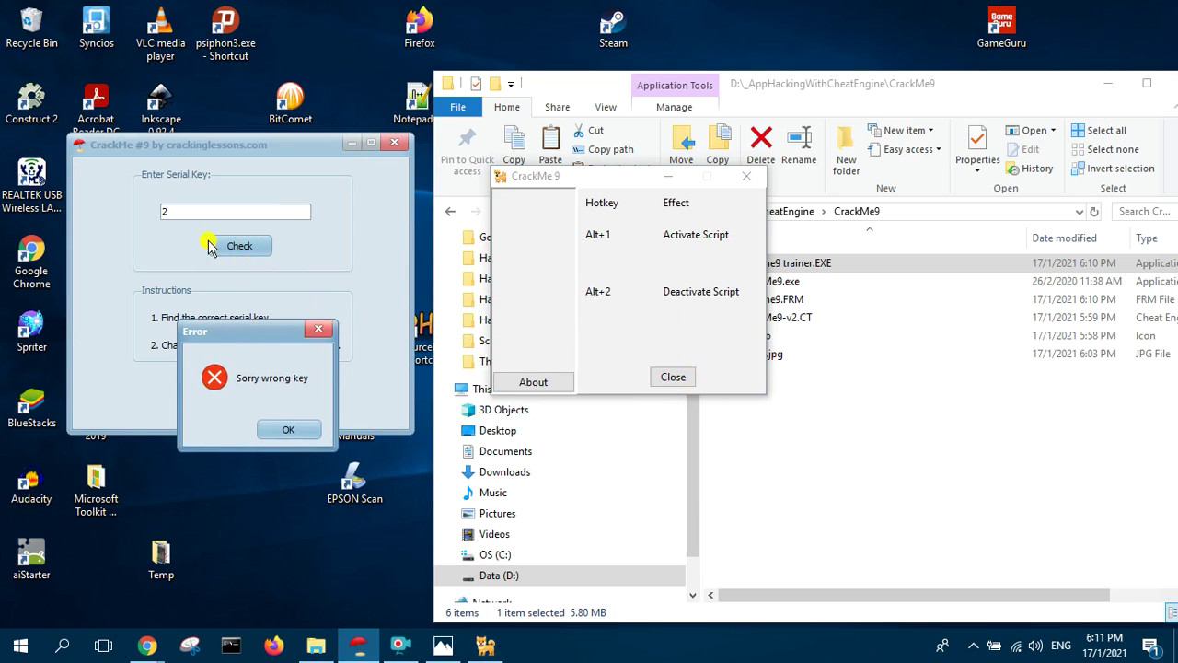
click(284, 432)
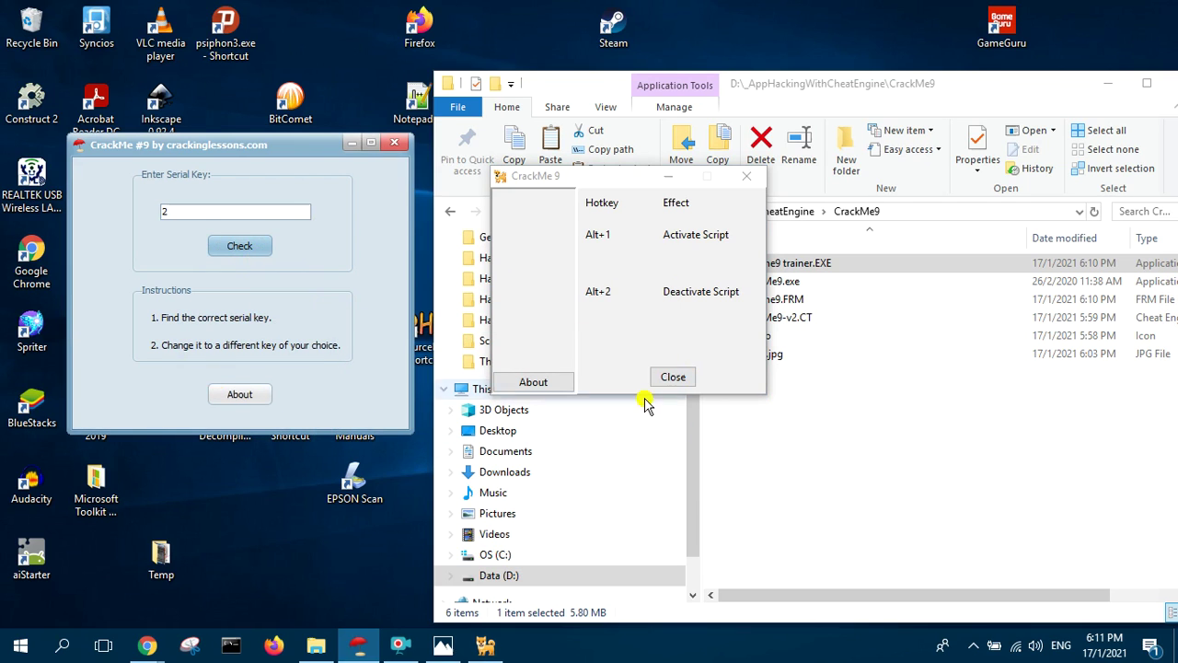
Activate the script with Alt+1, confirm Found aob1, and verify key 2 is now accepted
click(629, 180)
key(alt+1)
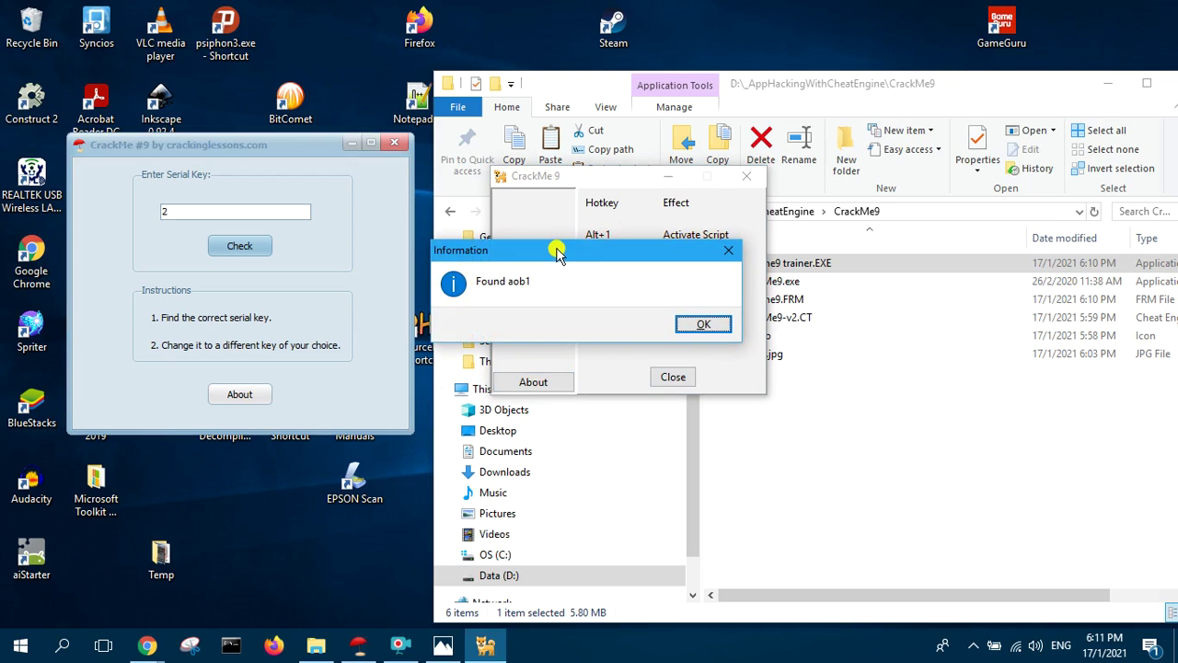
drag(556, 252, 541, 281)
click(679, 353)
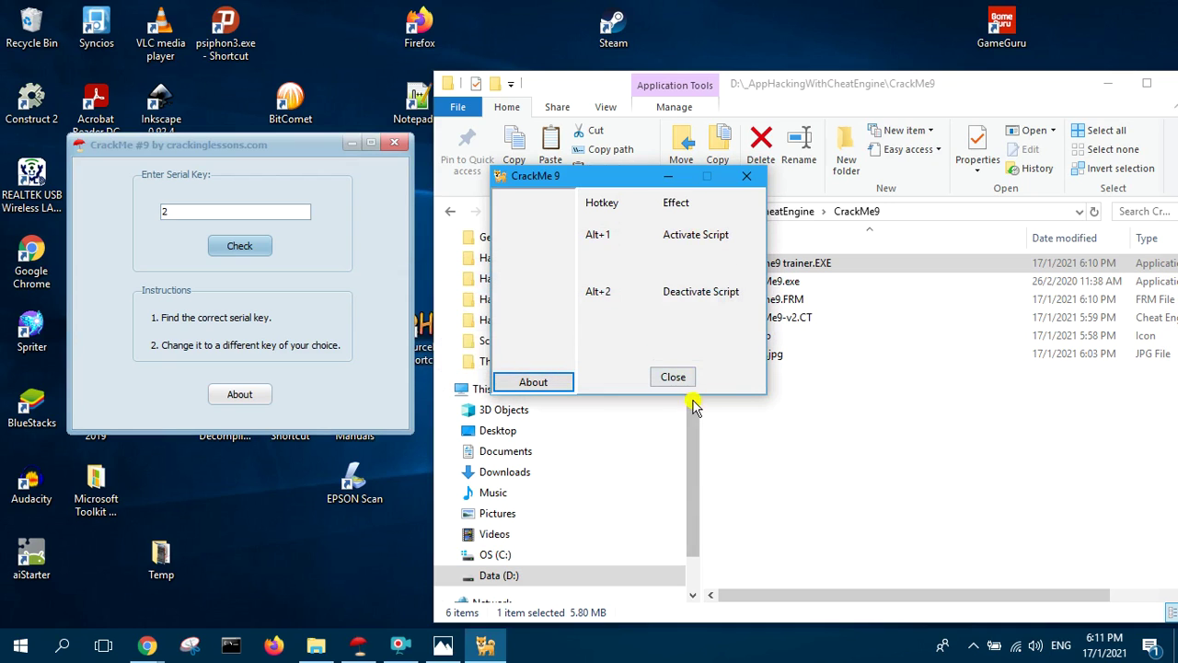
click(241, 247)
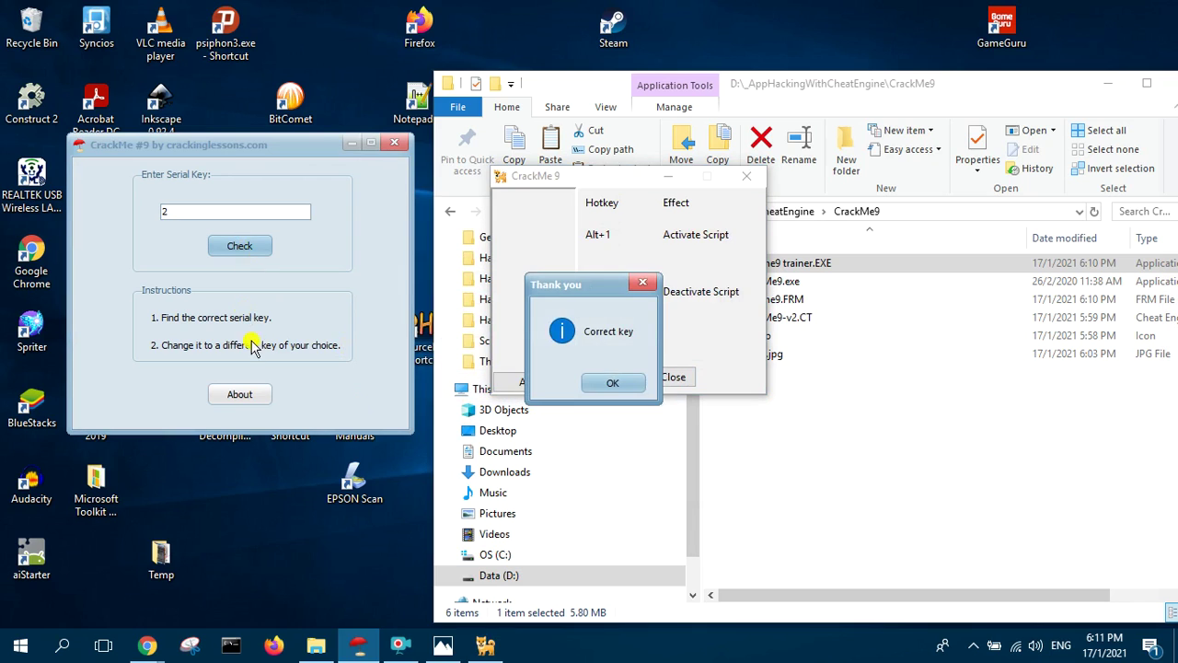
drag(567, 294, 304, 354)
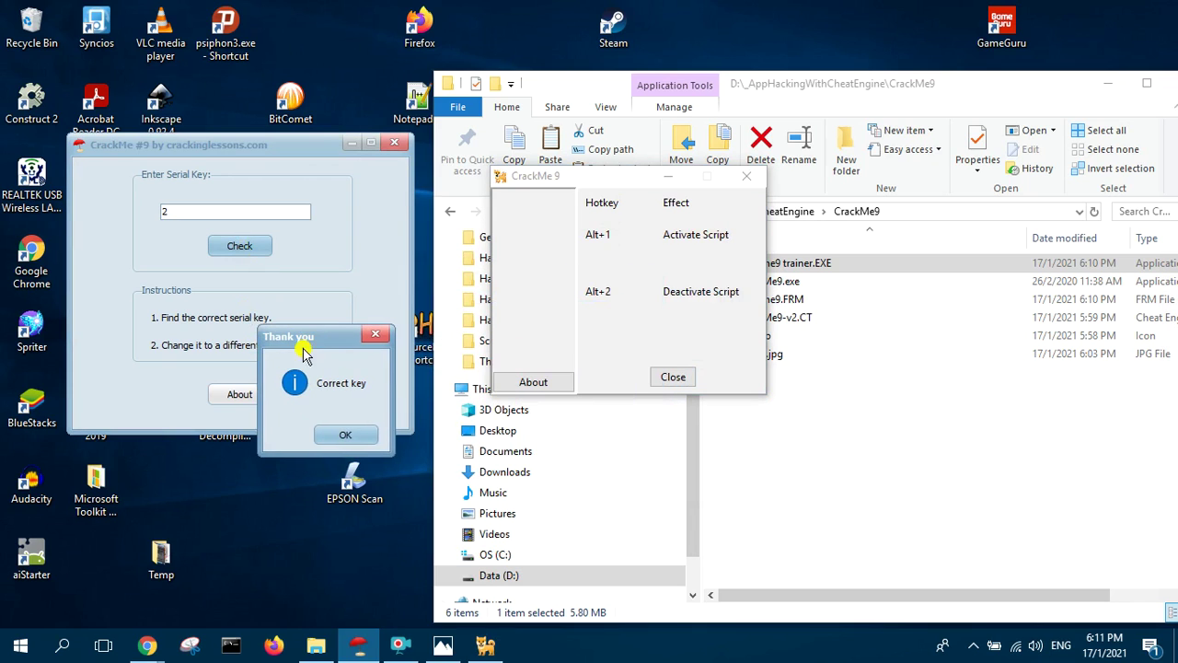
click(338, 435)
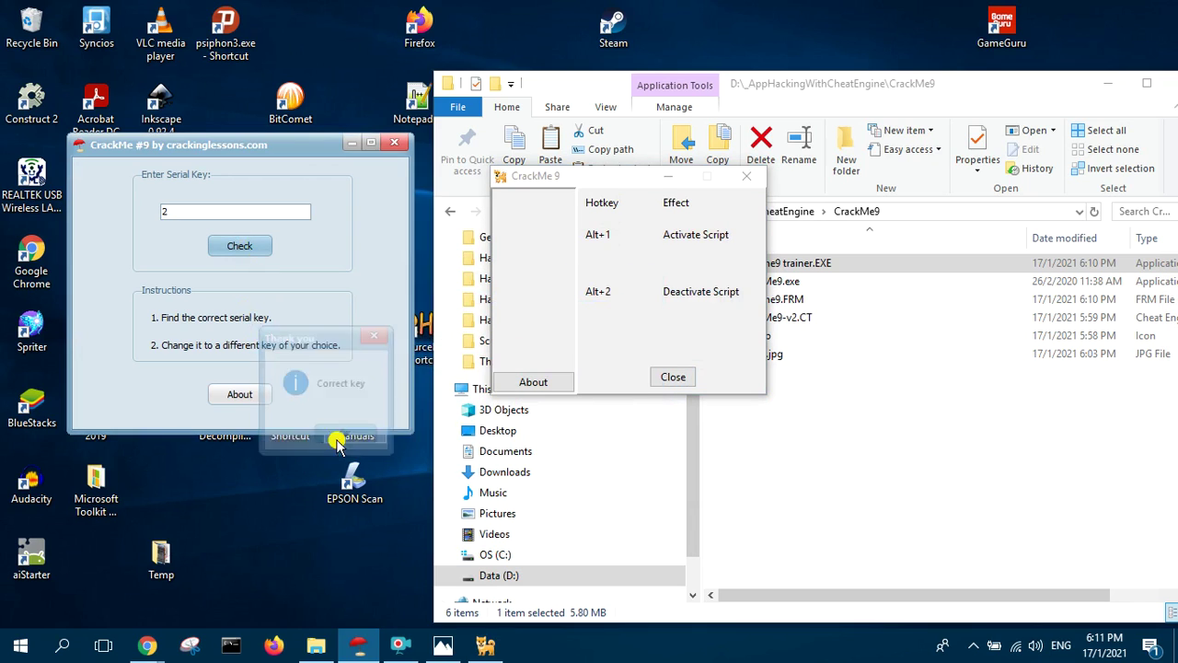
click(617, 311)
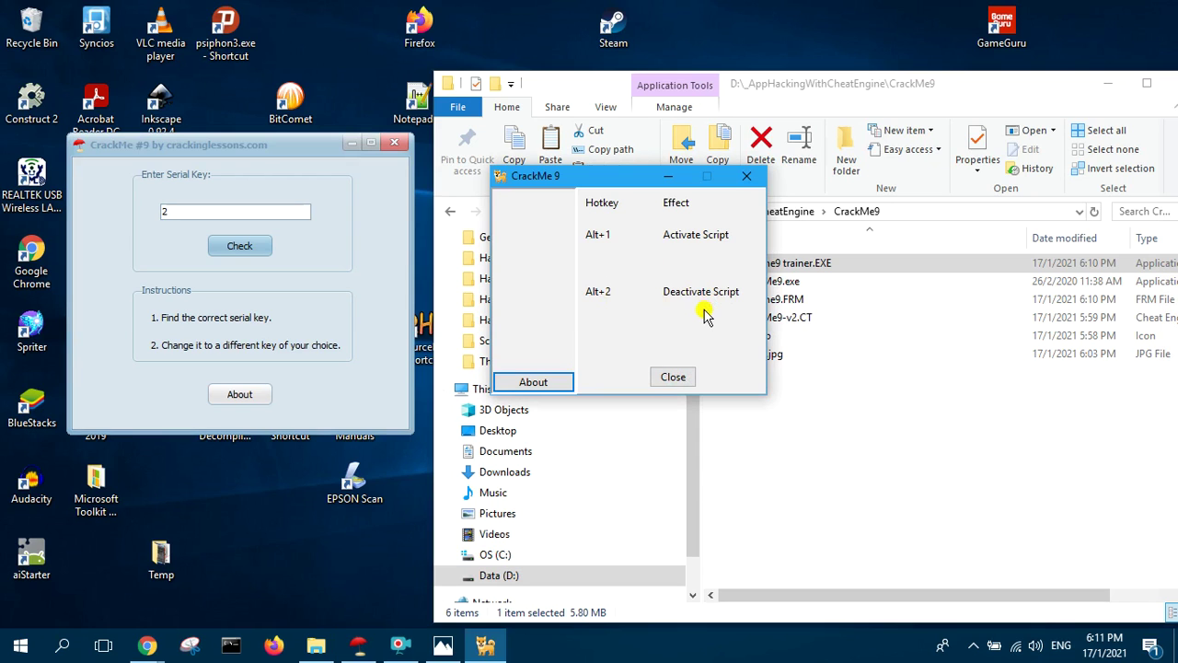
Deactivate the script with Alt+2 and confirm key 2 is rejected again
key(alt+2)
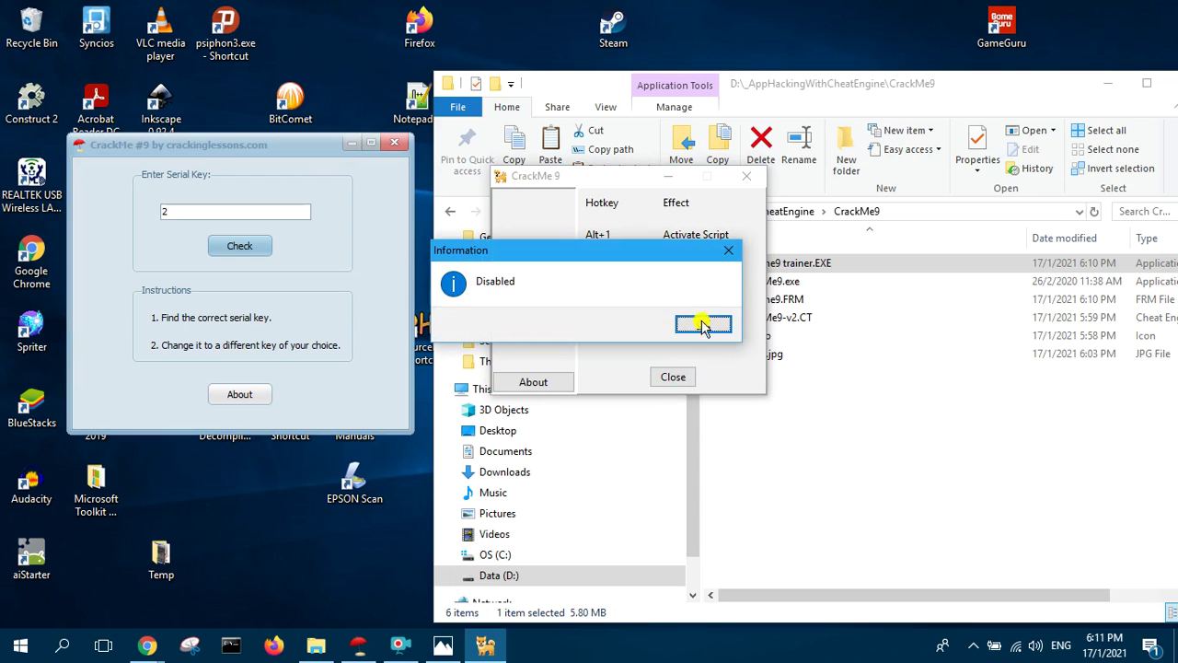
click(705, 317)
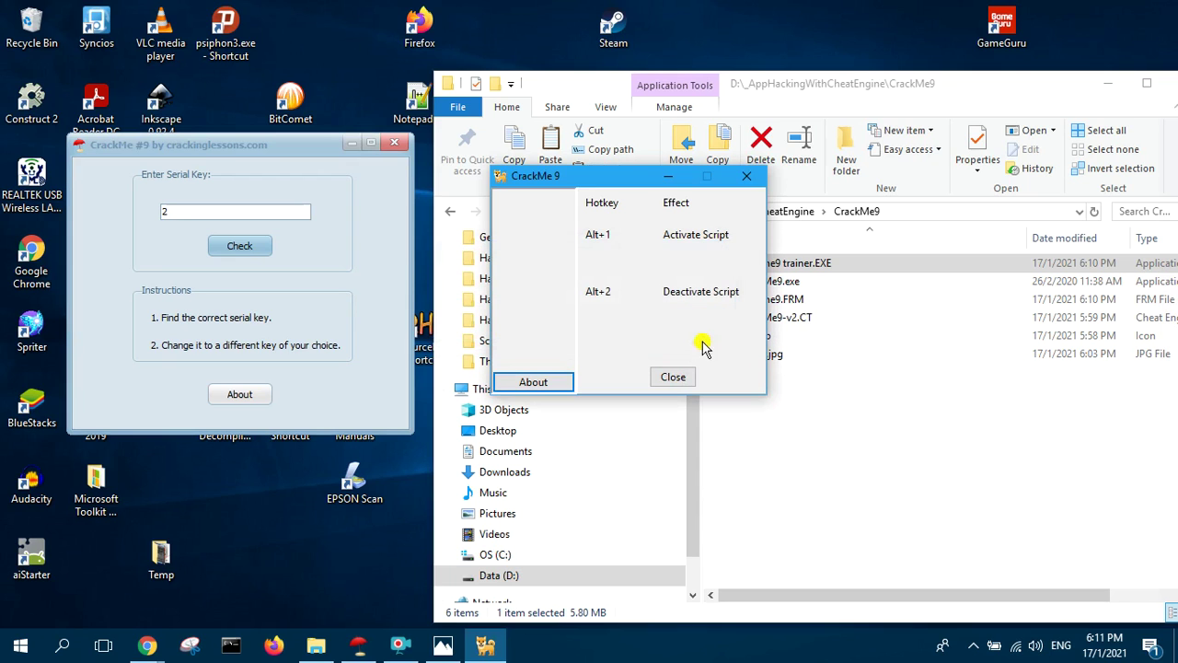
click(244, 254)
drag(546, 295, 265, 361)
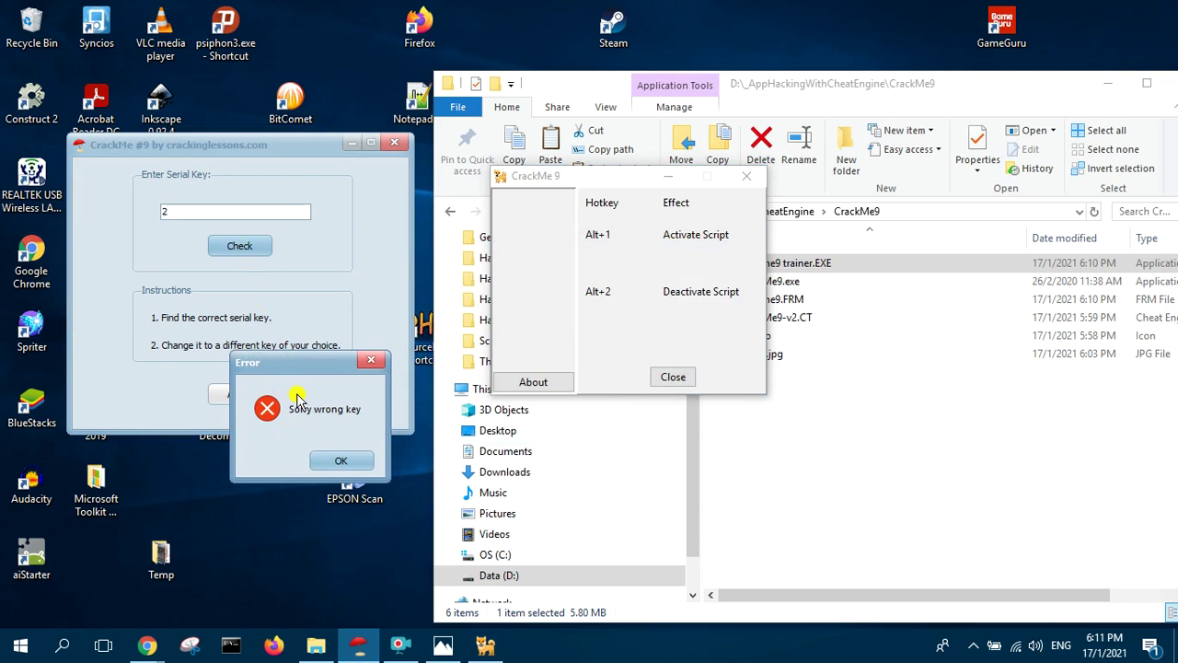
click(341, 462)
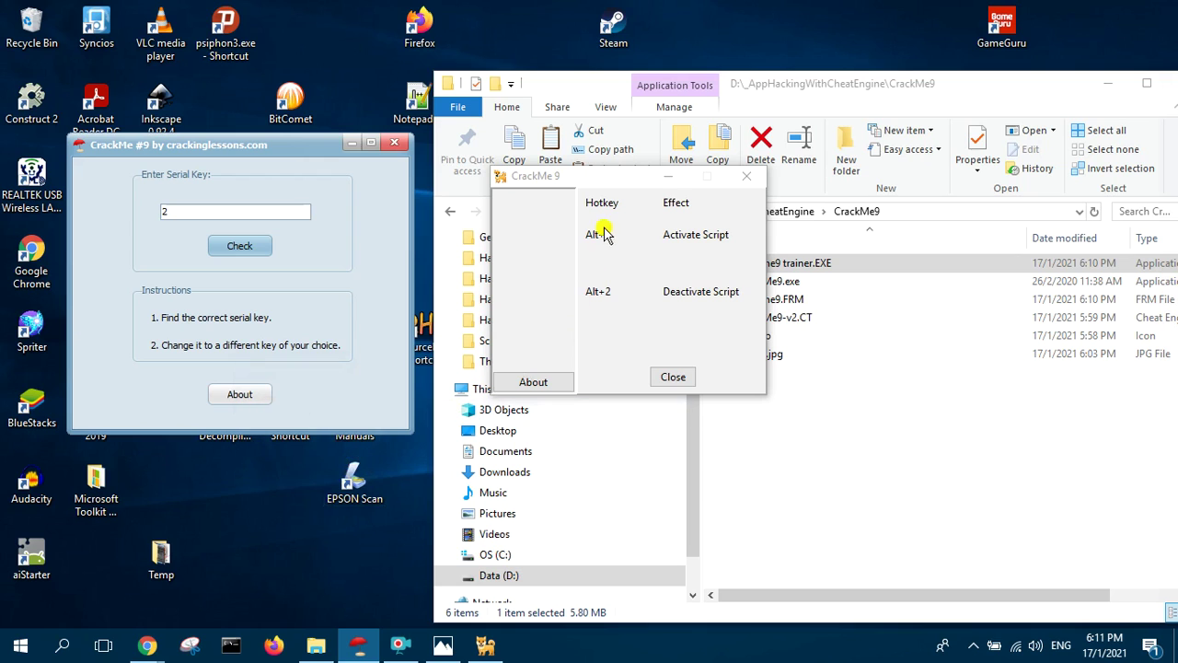
View the trainer's About credits, dismiss them, and close the trainer
click(546, 382)
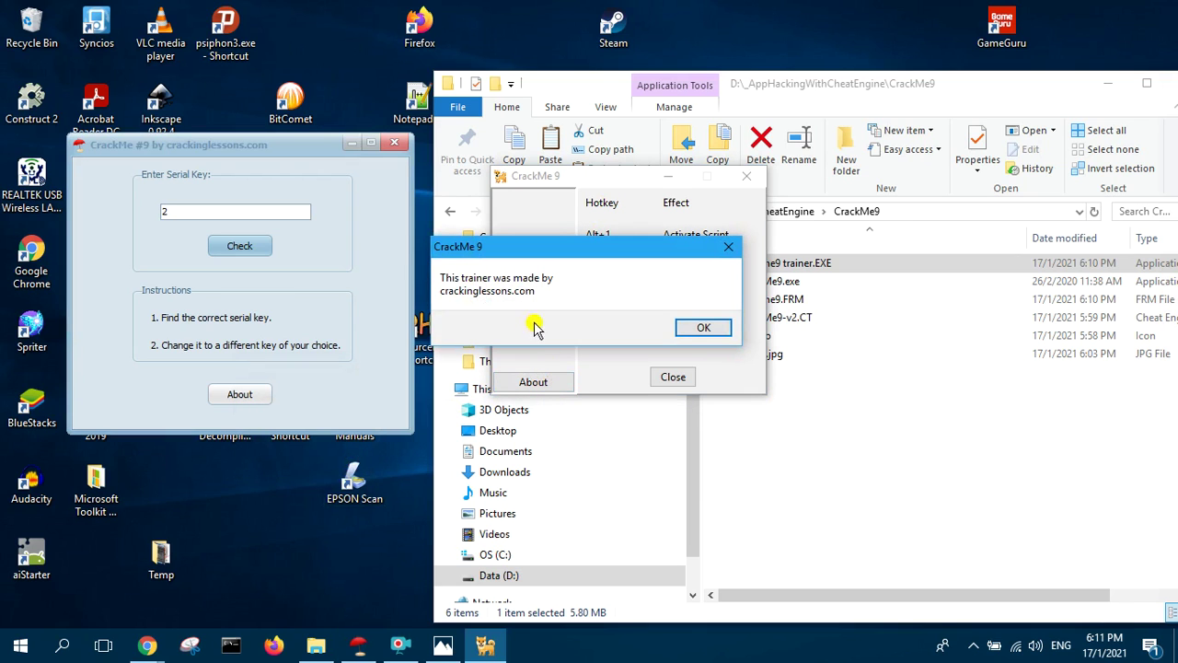
click(704, 333)
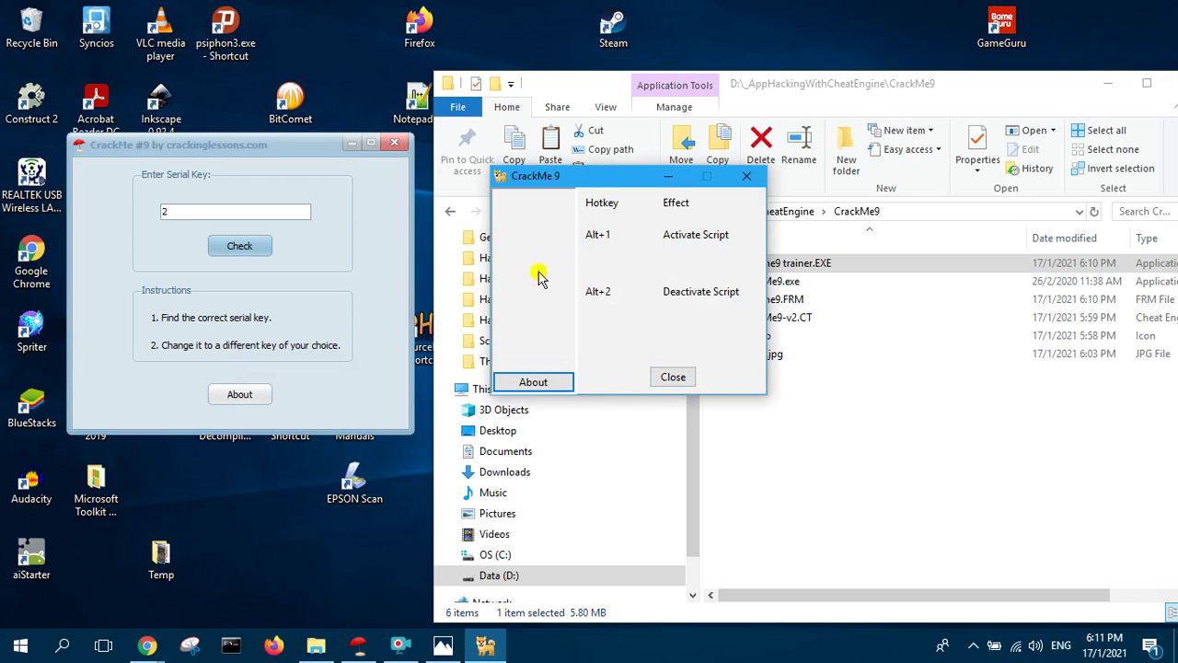
click(673, 376)
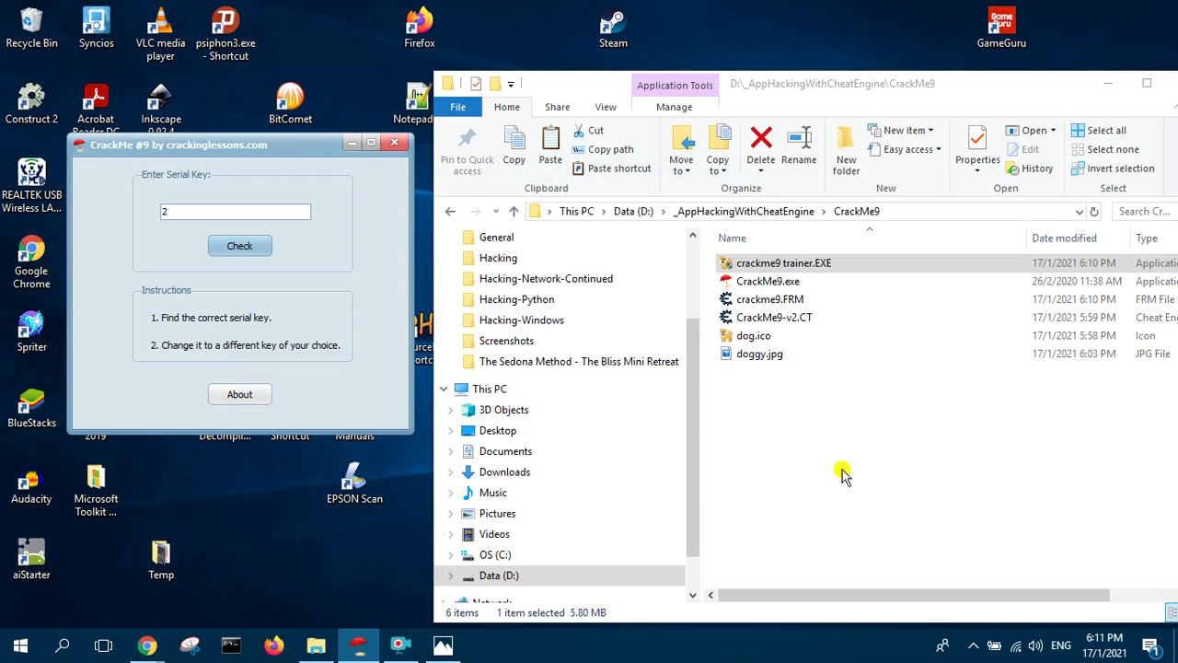